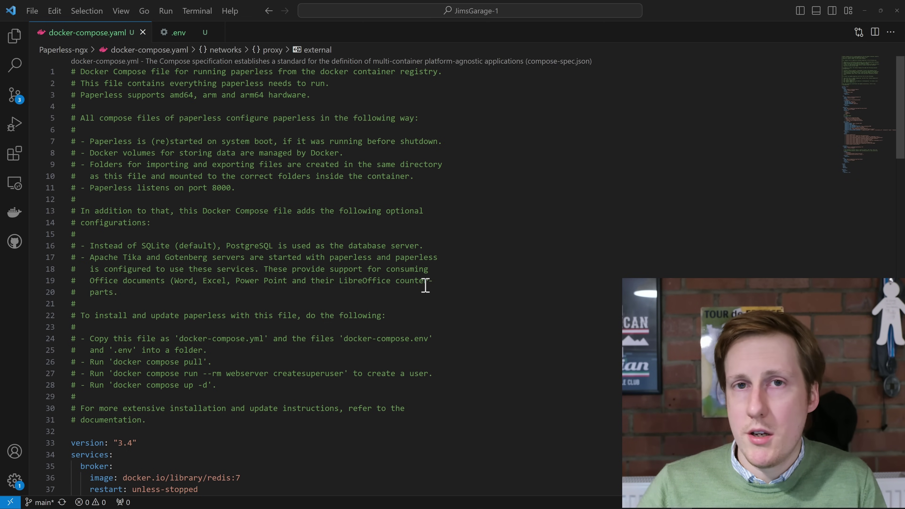
Scroll docker-compose.yaml past the header comments to the broker, db and webserver services
scroll(425, 285, "down", 10)
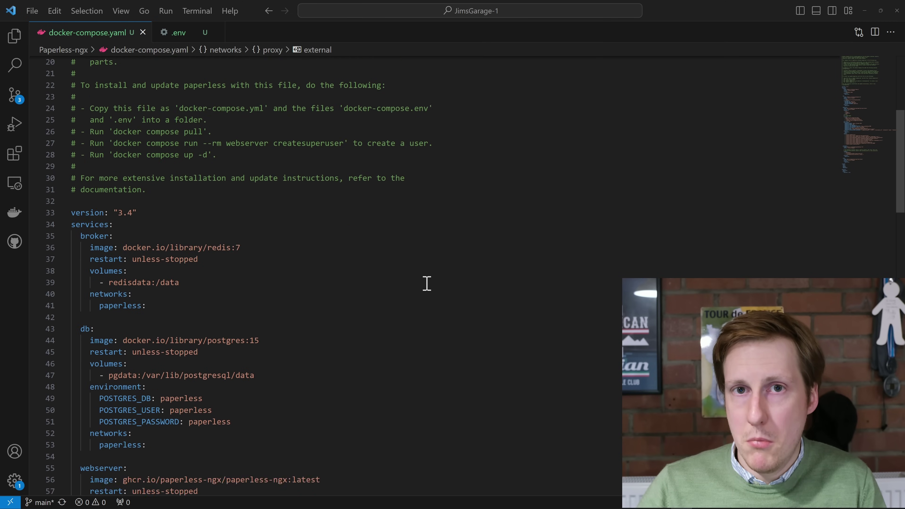
scroll(426, 282, "down", 2)
scroll(426, 281, "up", 3)
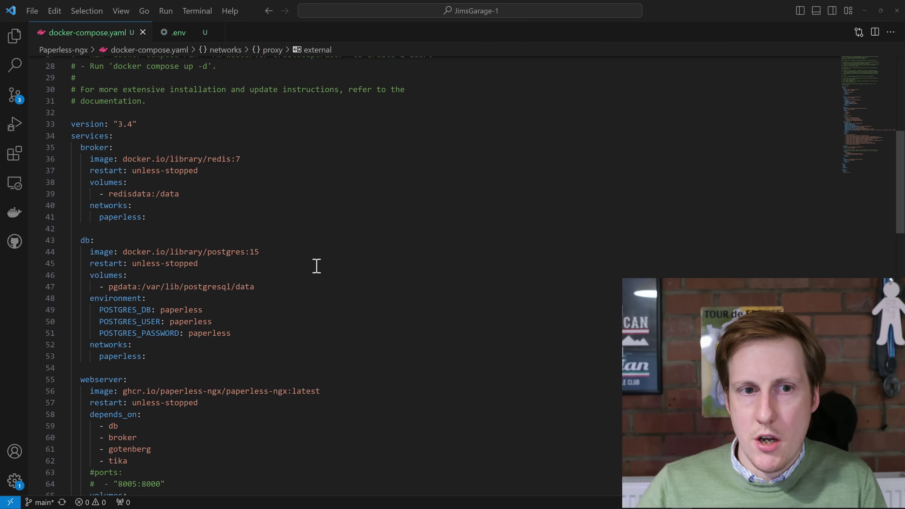
scroll(192, 214, "down", 3)
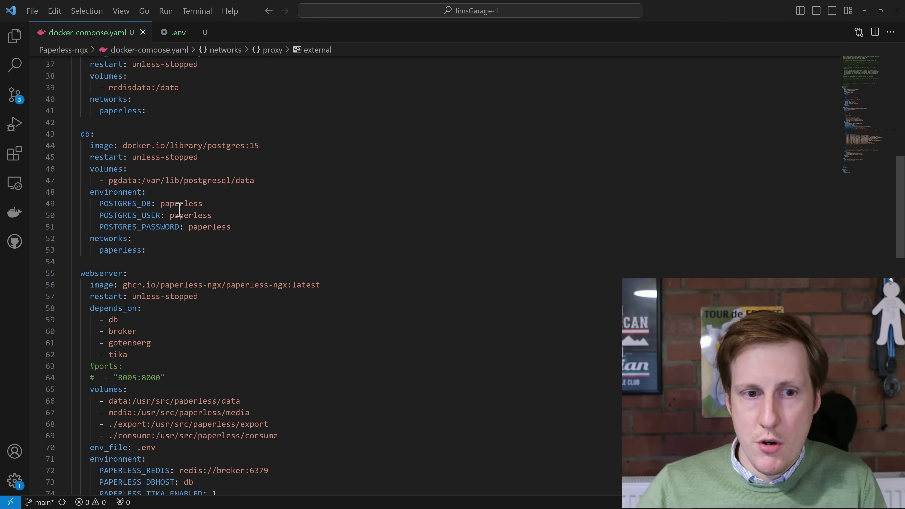
scroll(192, 210, "down", 3)
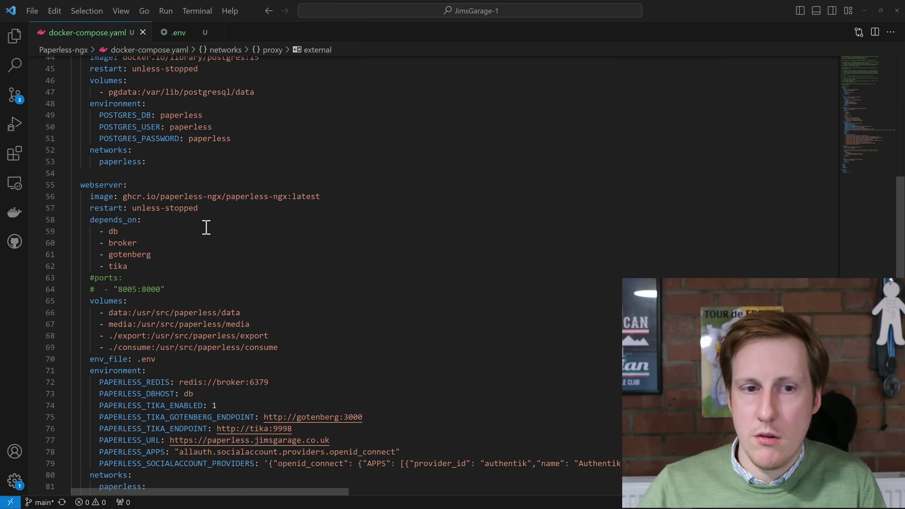
scroll(212, 249, "down", 12)
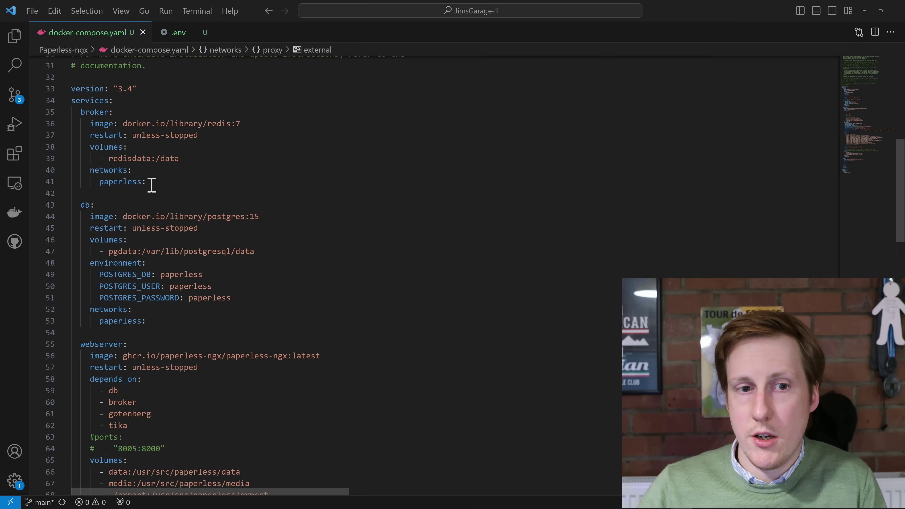
left_click_drag(146, 181, 66, 171)
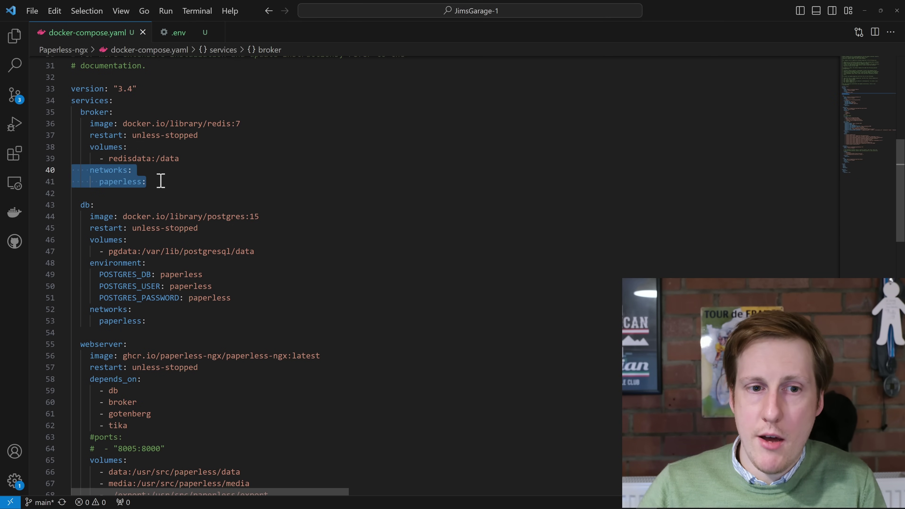
left_click(172, 182)
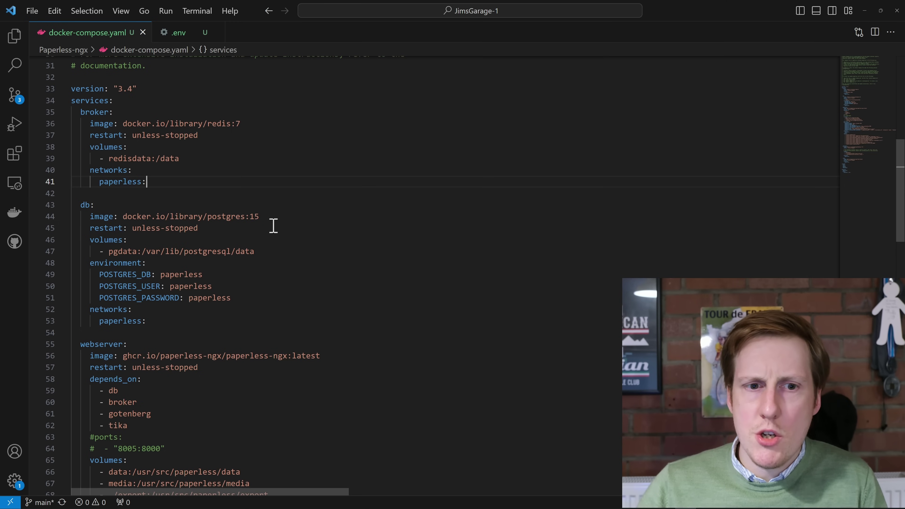
left_click_drag(272, 254, 110, 253)
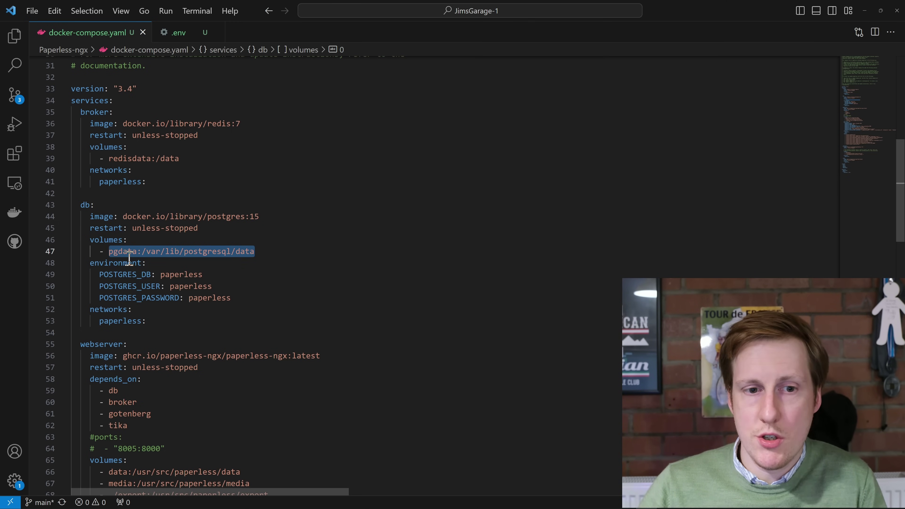
left_click(269, 257)
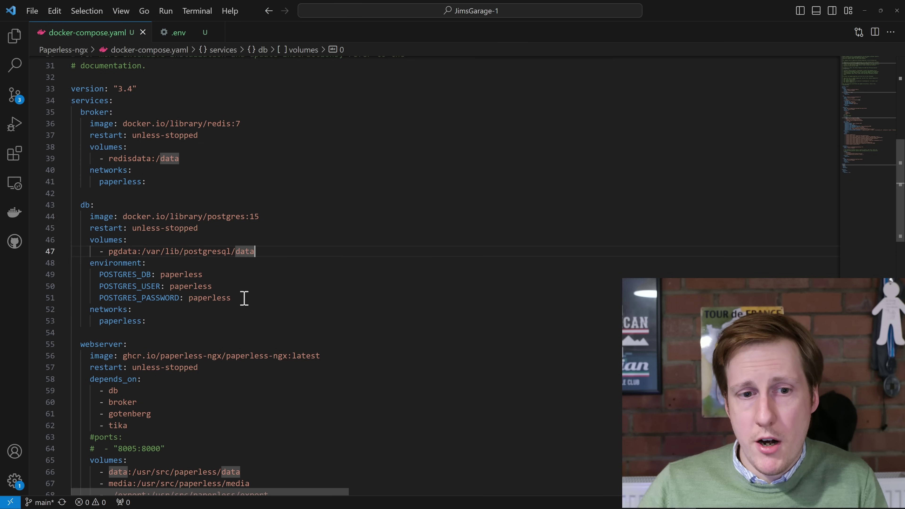
left_click_drag(242, 298, 106, 278)
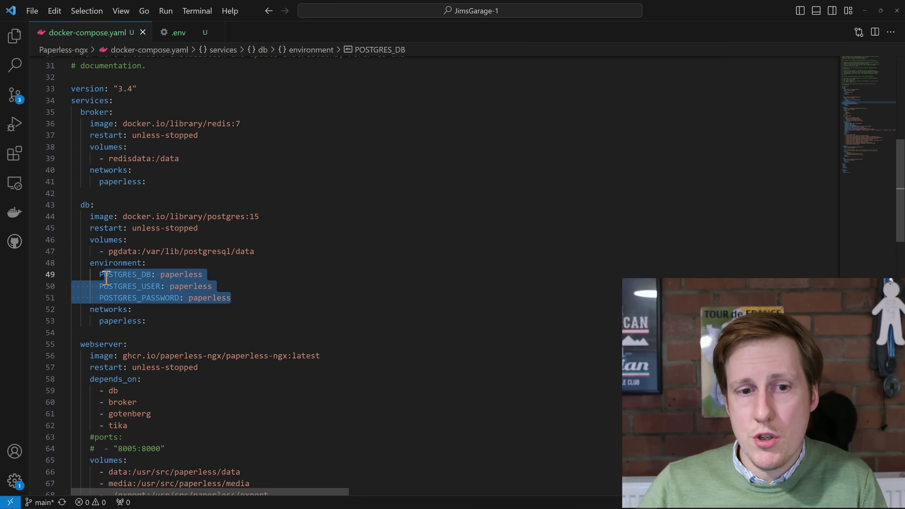
left_click(258, 290)
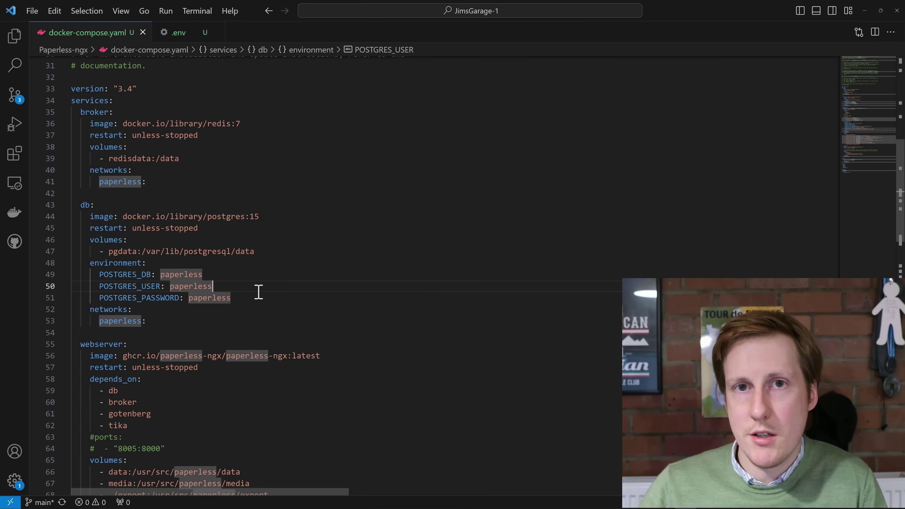
left_click(251, 298)
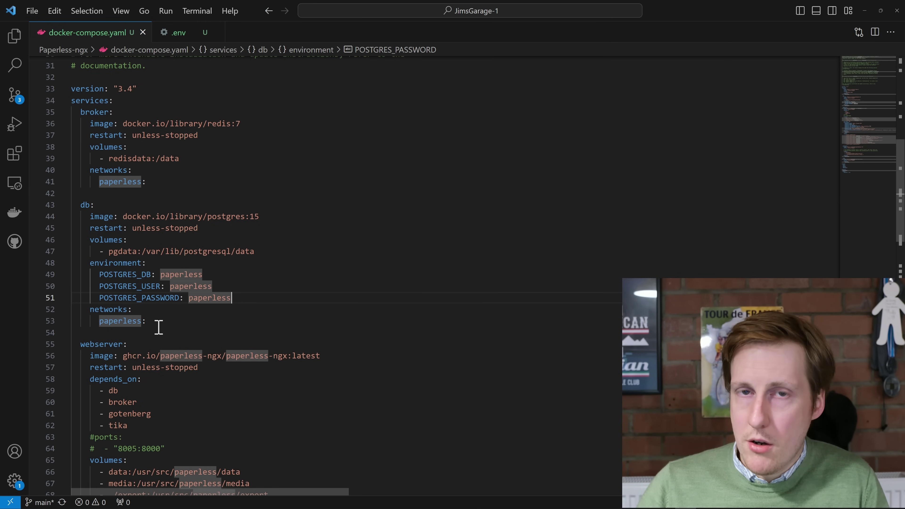
Review the webserver service, highlighting its depends_on lines 59–62, then its environment and traefik labels
scroll(157, 328, "down", 2)
scroll(176, 328, "down", 2)
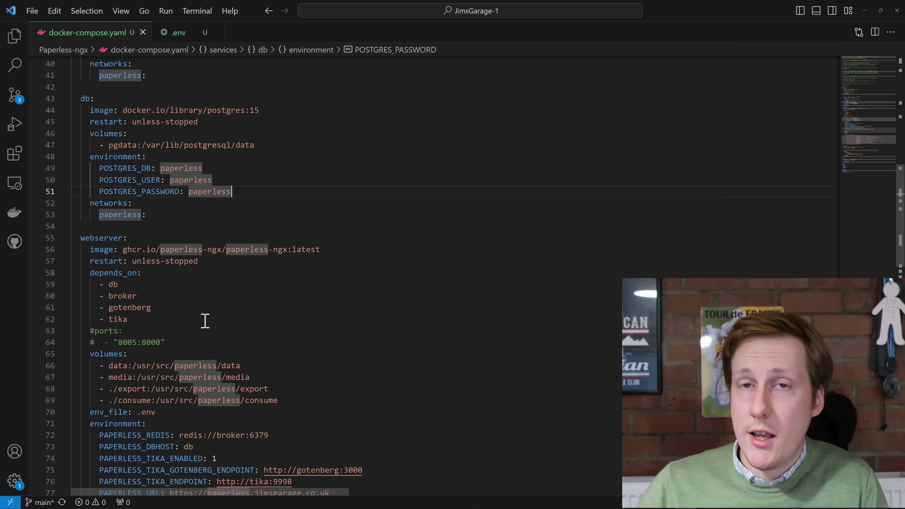
left_click(266, 290)
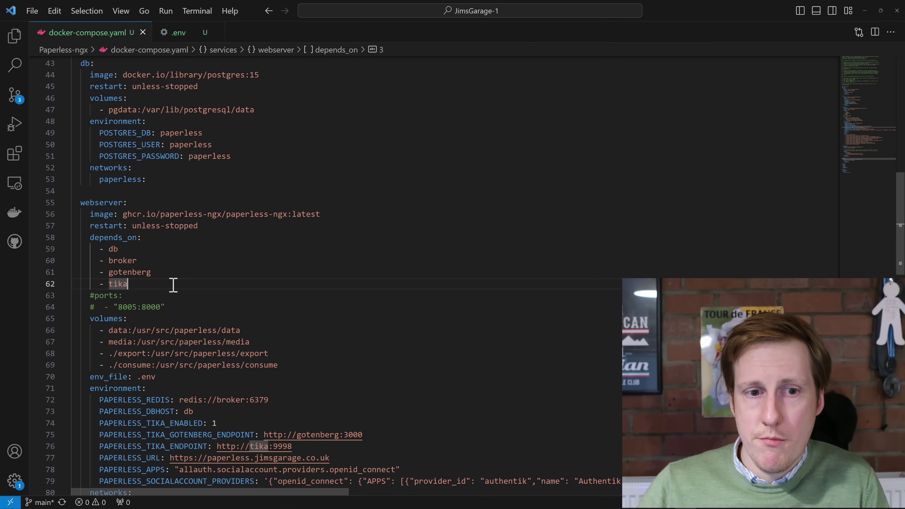
left_click_drag(170, 283, 90, 250)
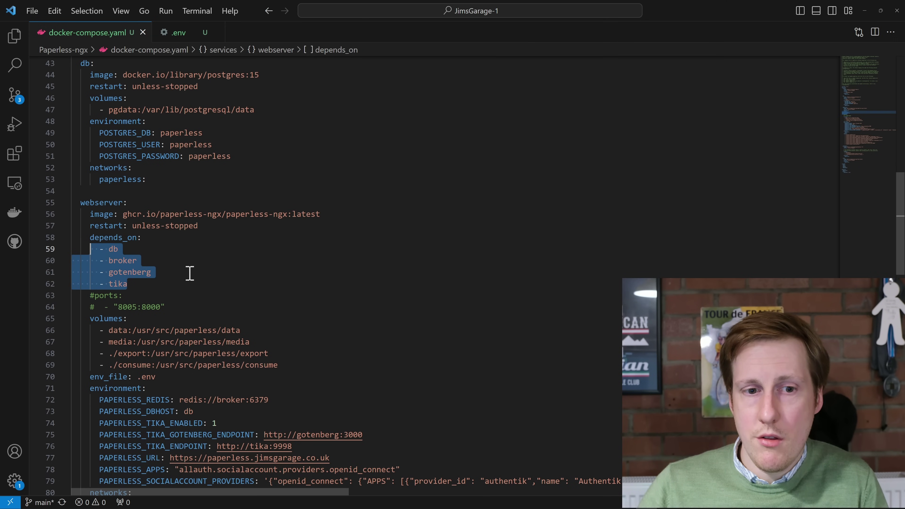
left_click(190, 273)
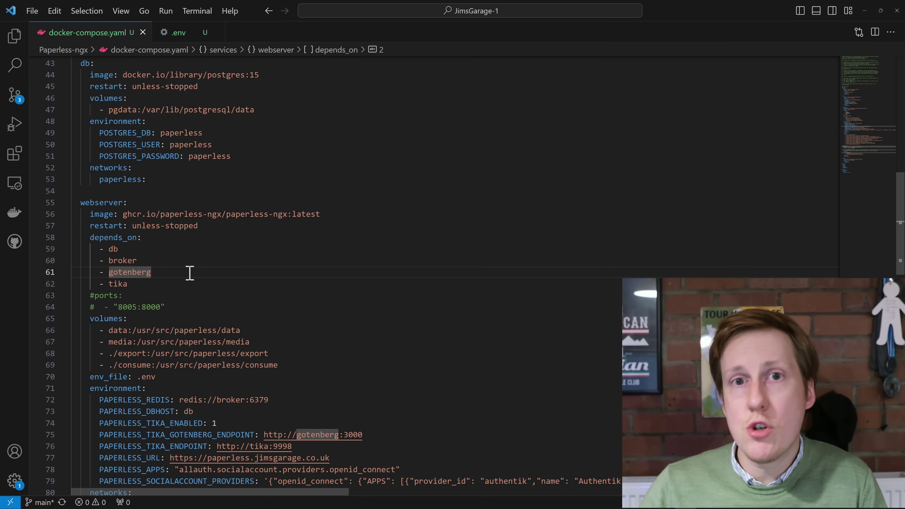
scroll(190, 274, "down", 2)
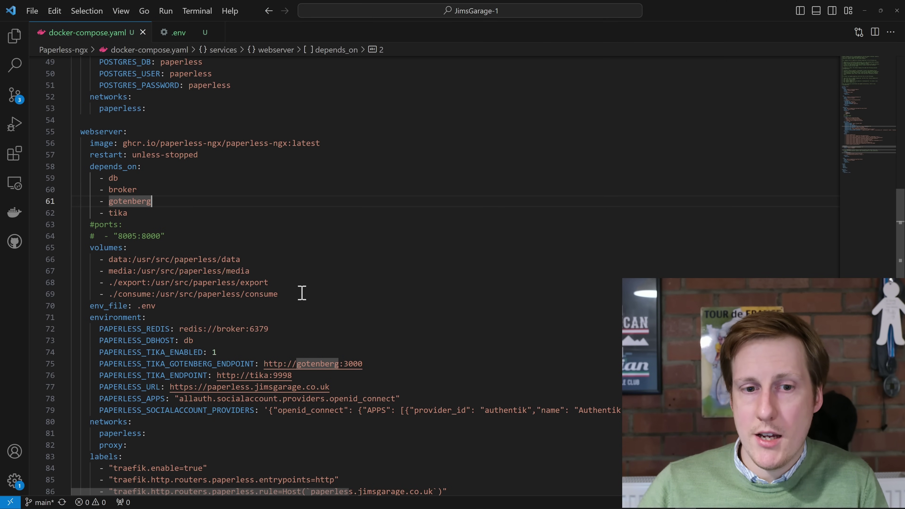
scroll(301, 293, "down", 2)
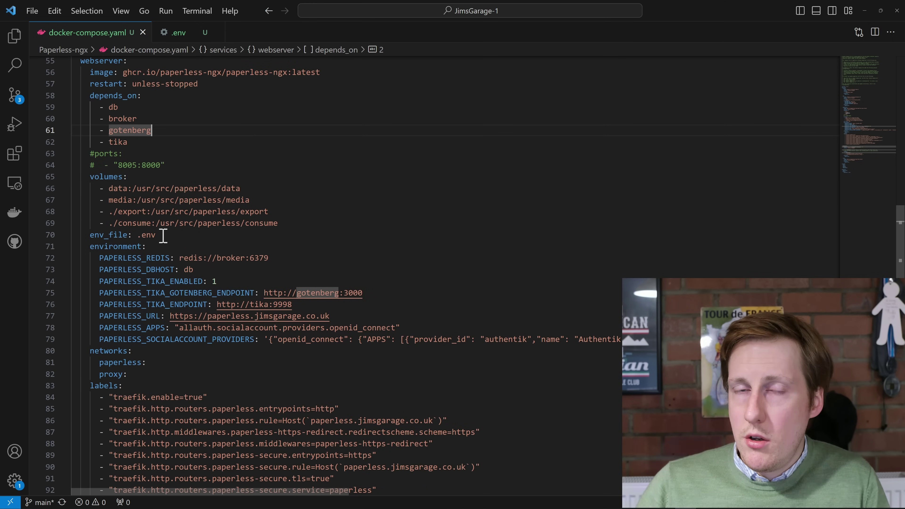
left_click_drag(172, 237, 119, 236)
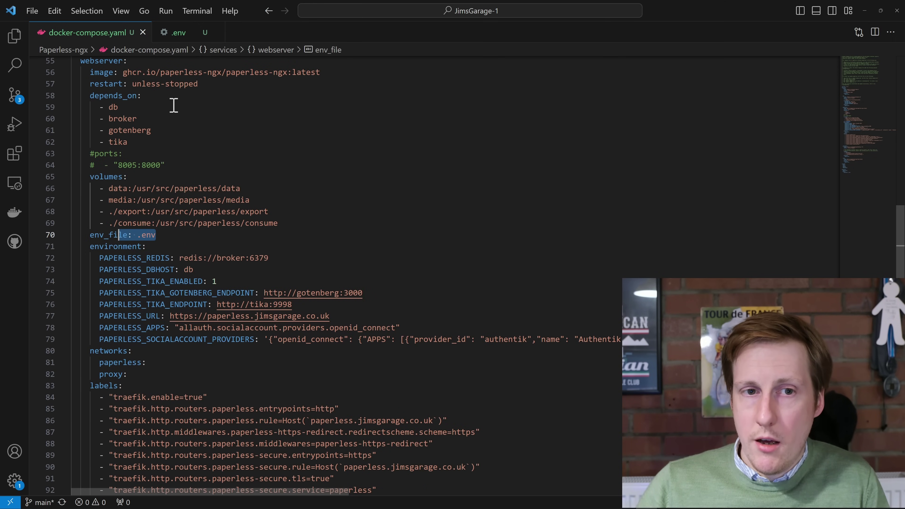
left_click(170, 36)
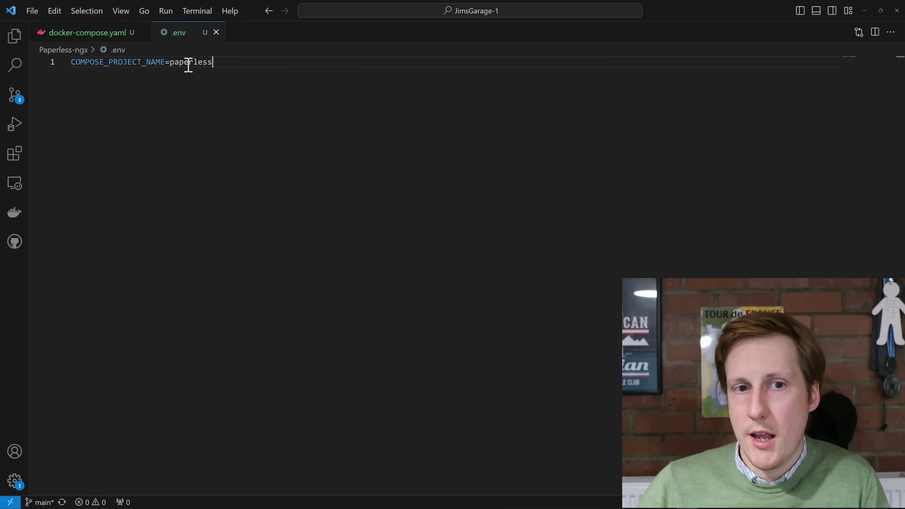
left_click(104, 36)
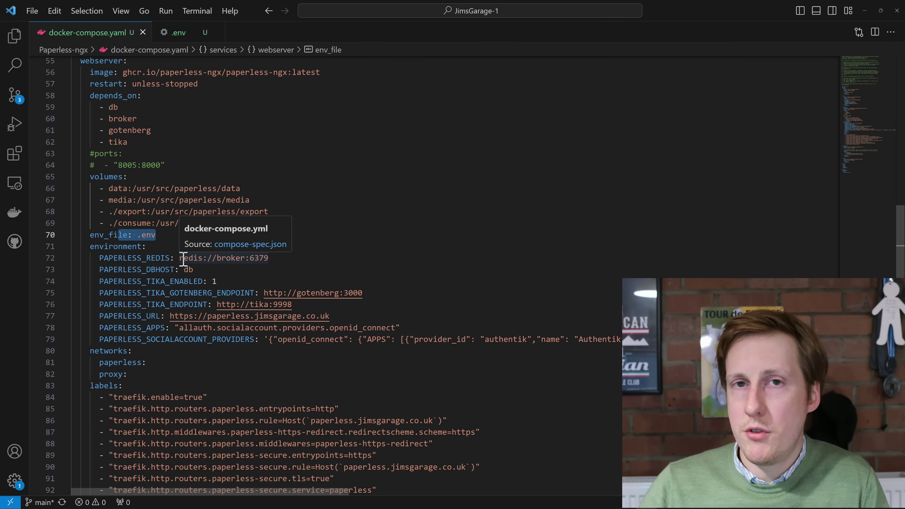
left_click_drag(180, 258, 203, 258)
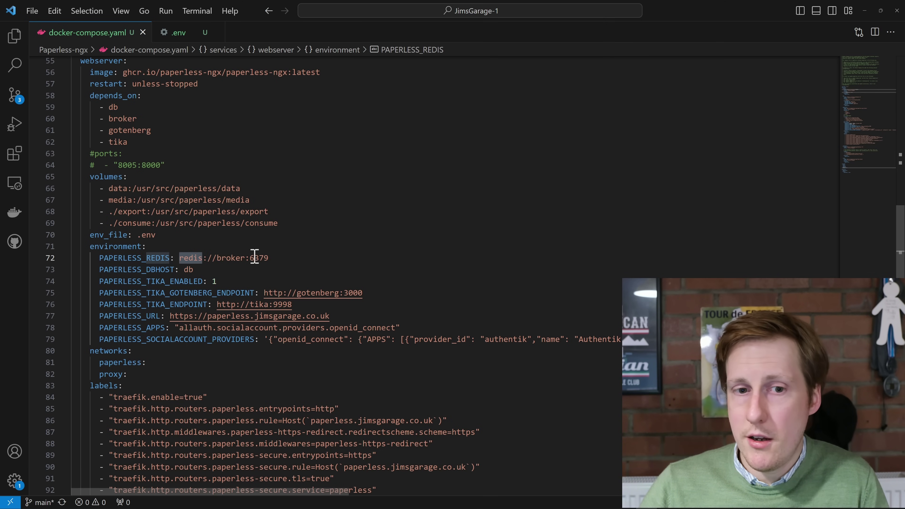
left_click(239, 270)
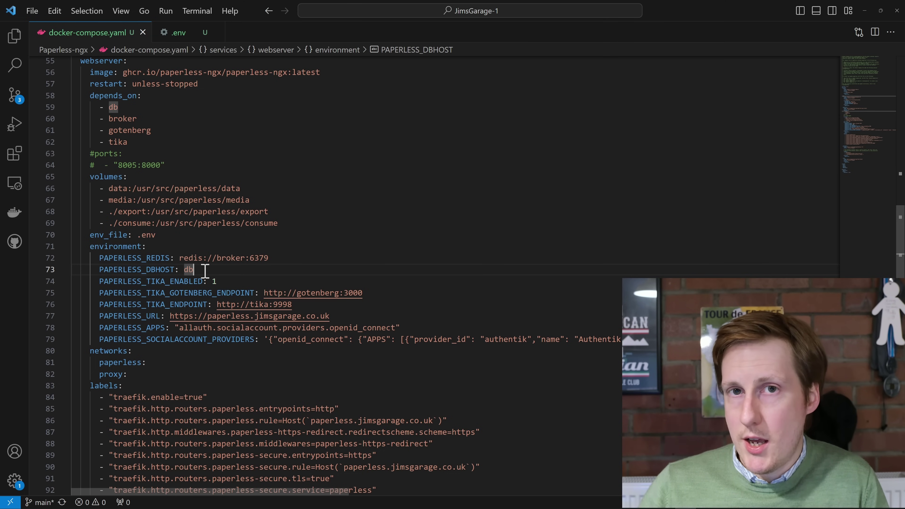
left_click(230, 281)
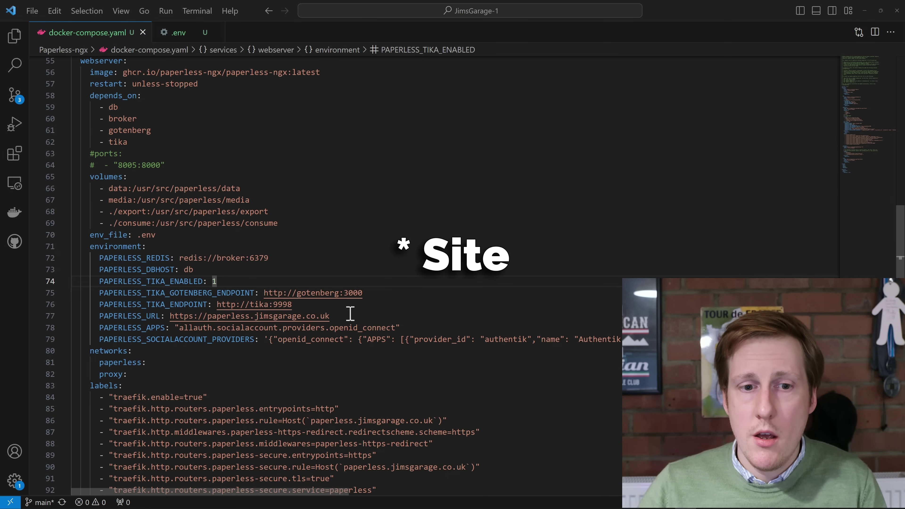
left_click_drag(335, 317, 166, 313)
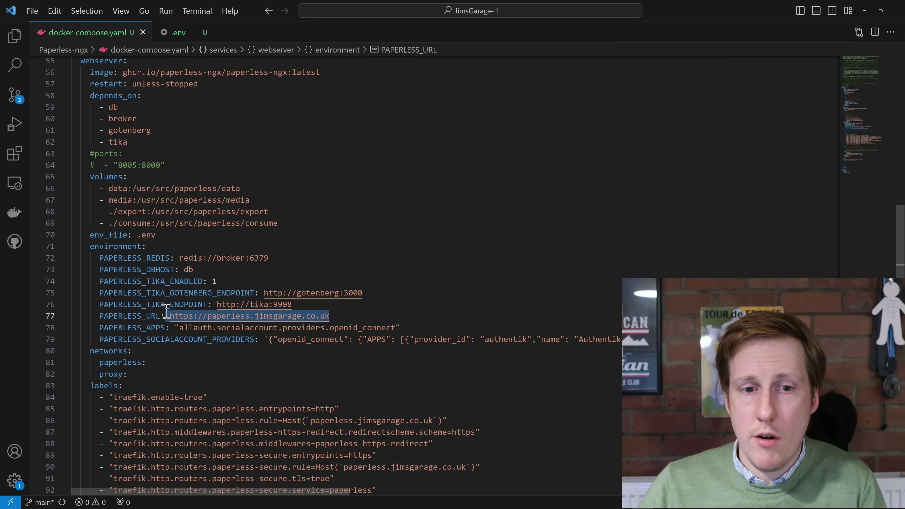
left_click(332, 316)
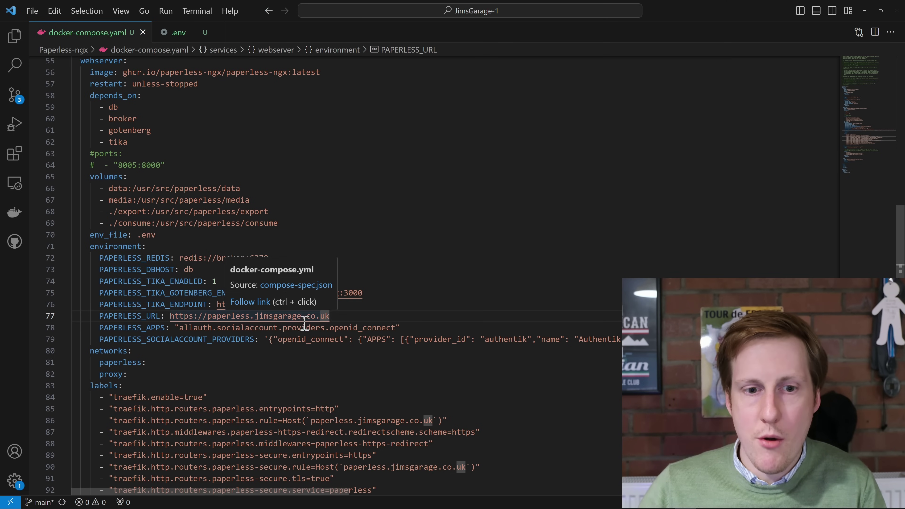
left_click_drag(99, 327, 396, 328)
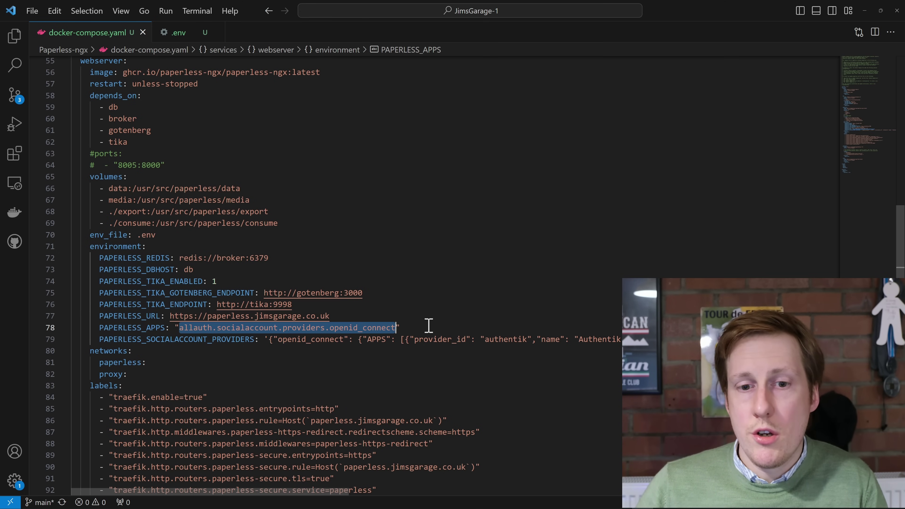
left_click(429, 325)
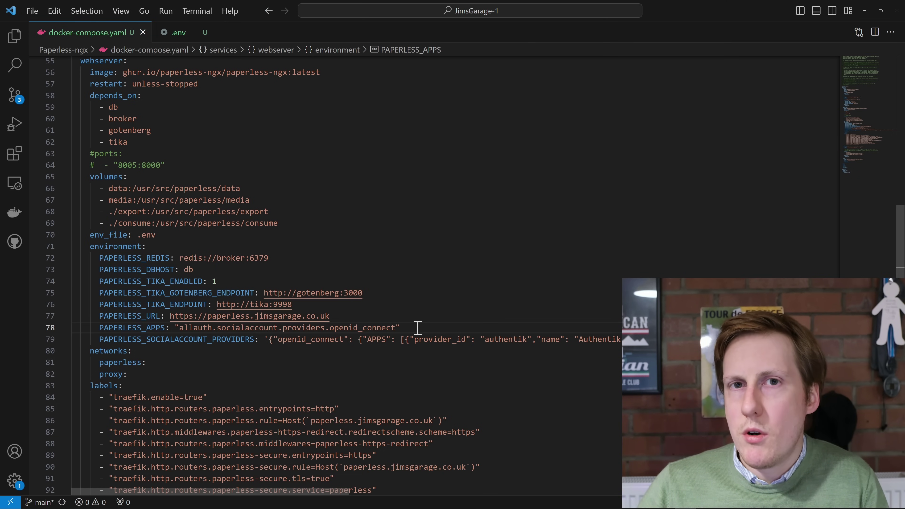
scroll(418, 327, "down", 2)
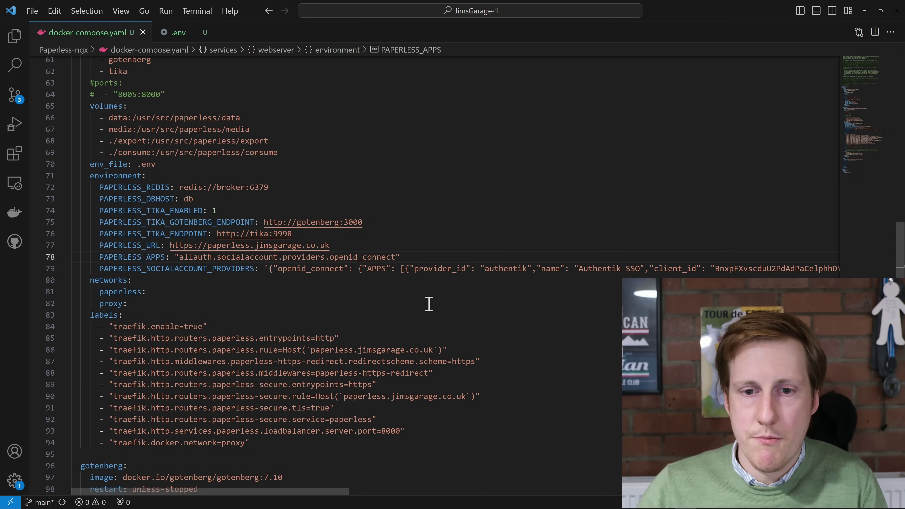
left_click_drag(328, 501, 397, 493)
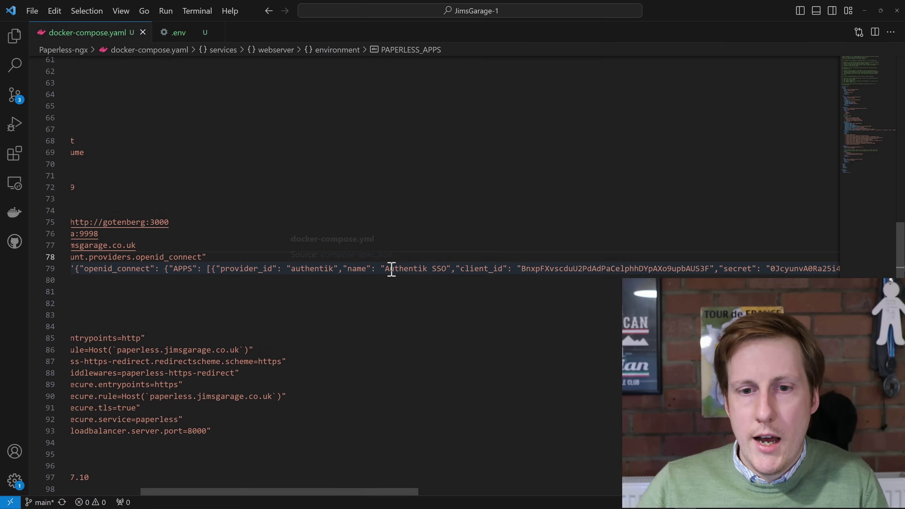
double_click(531, 269)
left_click_drag(343, 490, 527, 499)
double_click(450, 270)
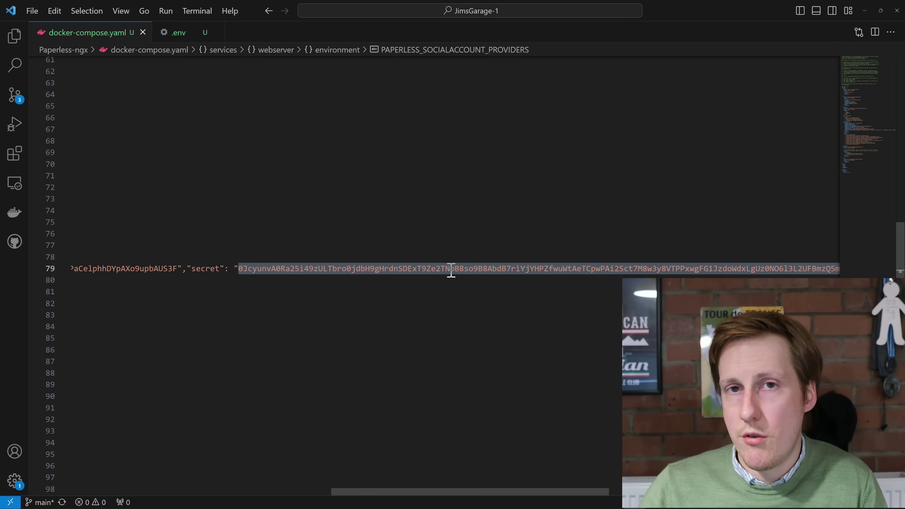
scroll(515, 491, "right", 5)
left_click(337, 269)
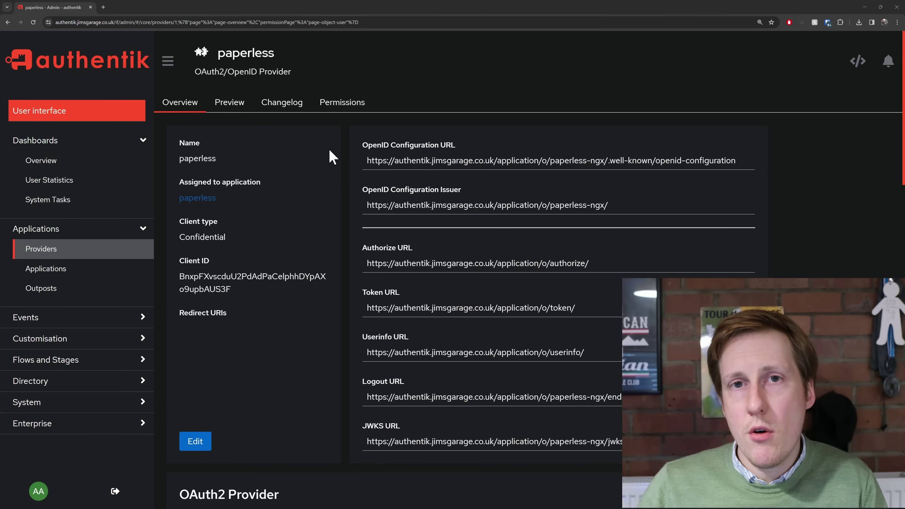
left_click(60, 253)
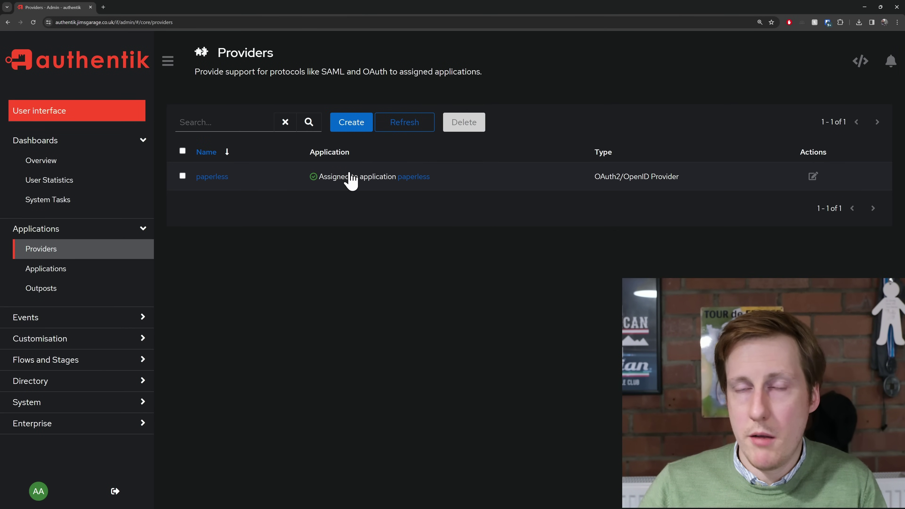
left_click(95, 274)
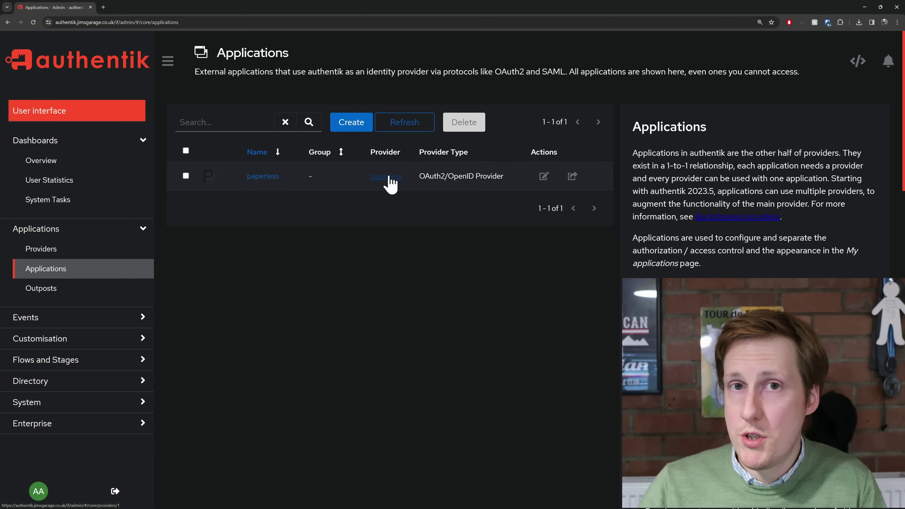
left_click(267, 178)
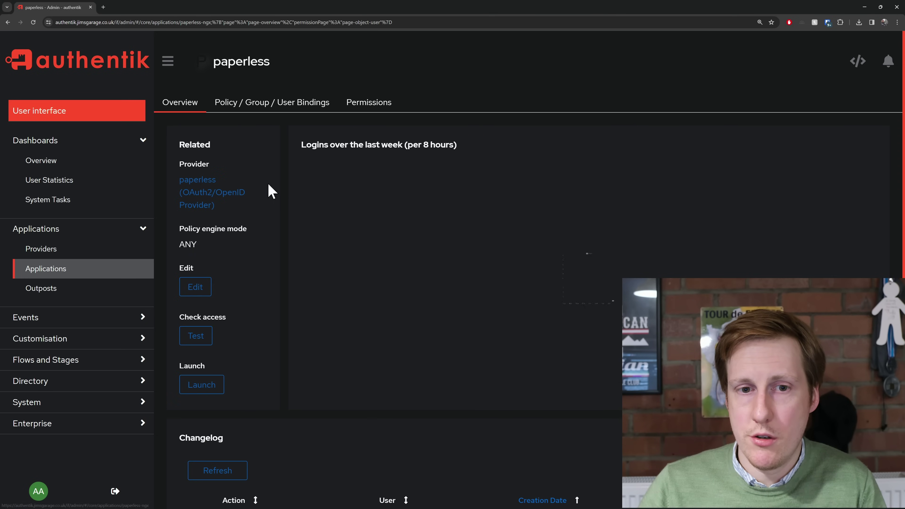
left_click(197, 289)
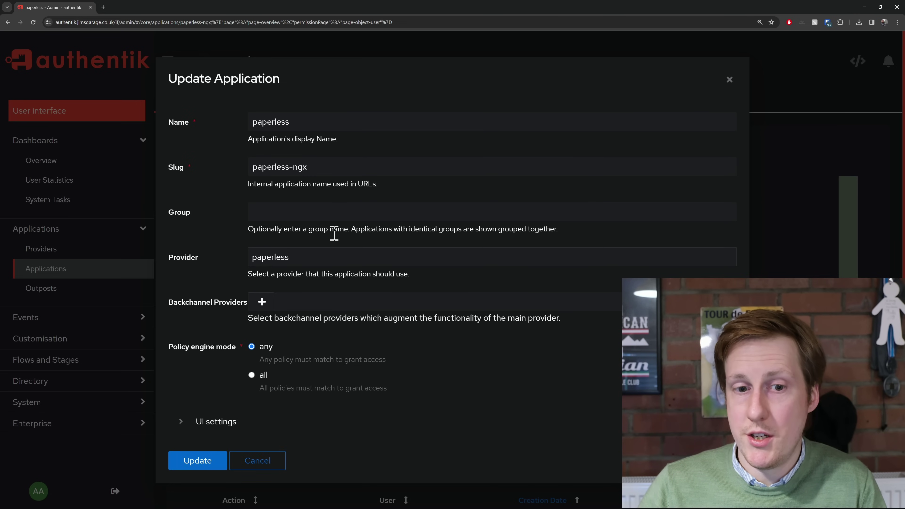
left_click(266, 460)
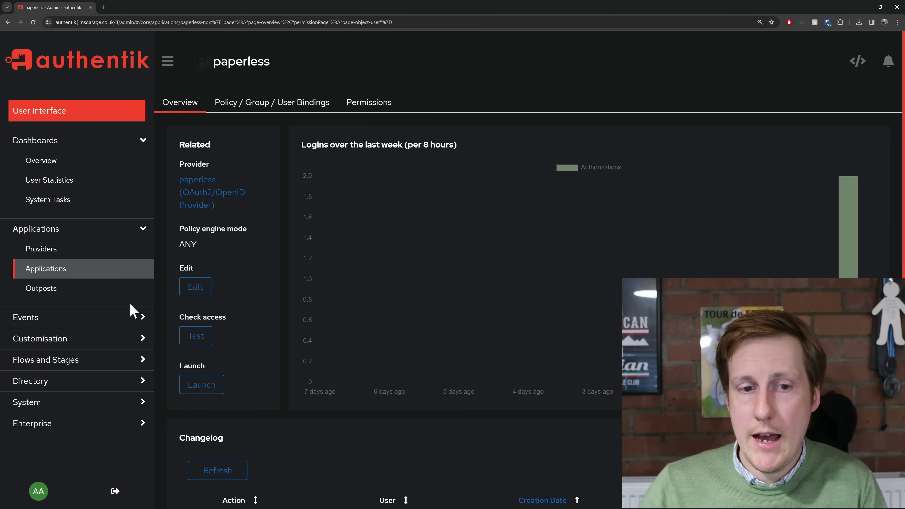
left_click(68, 258)
left_click(215, 179)
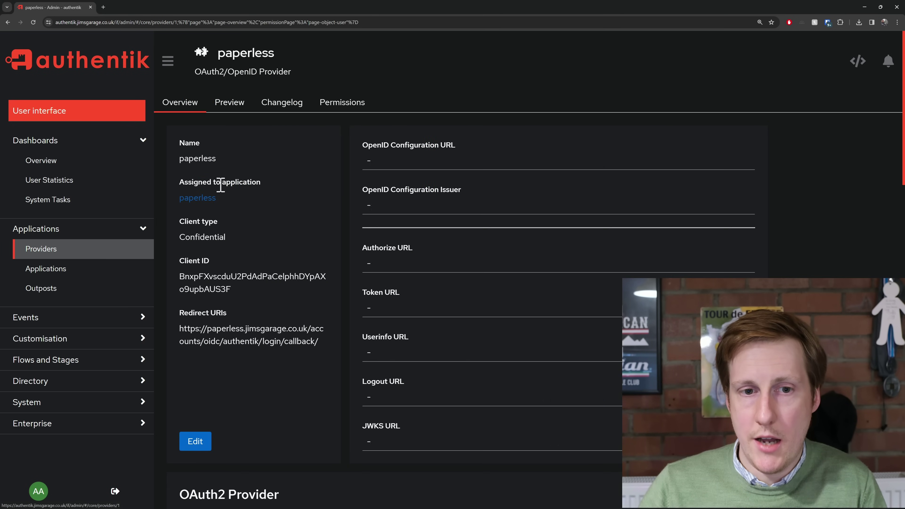
left_click(194, 442)
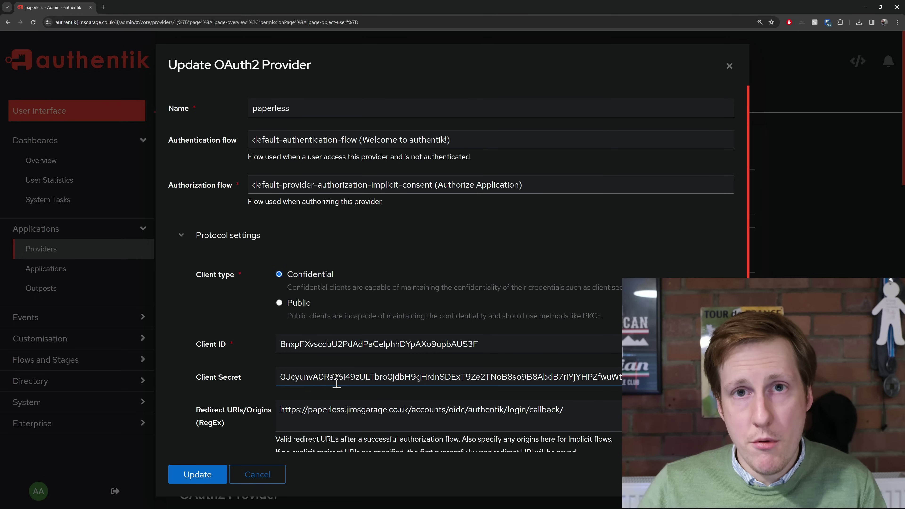
left_click_drag(308, 410, 413, 421)
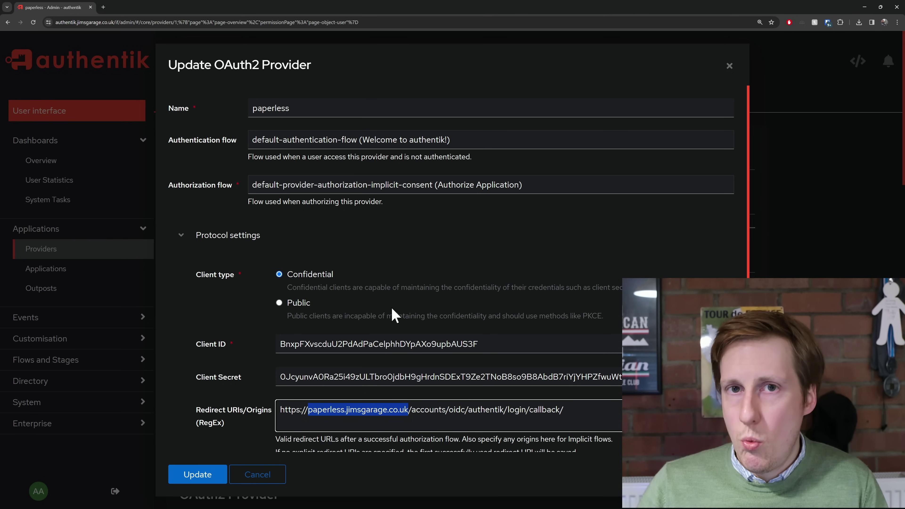
left_click(729, 66)
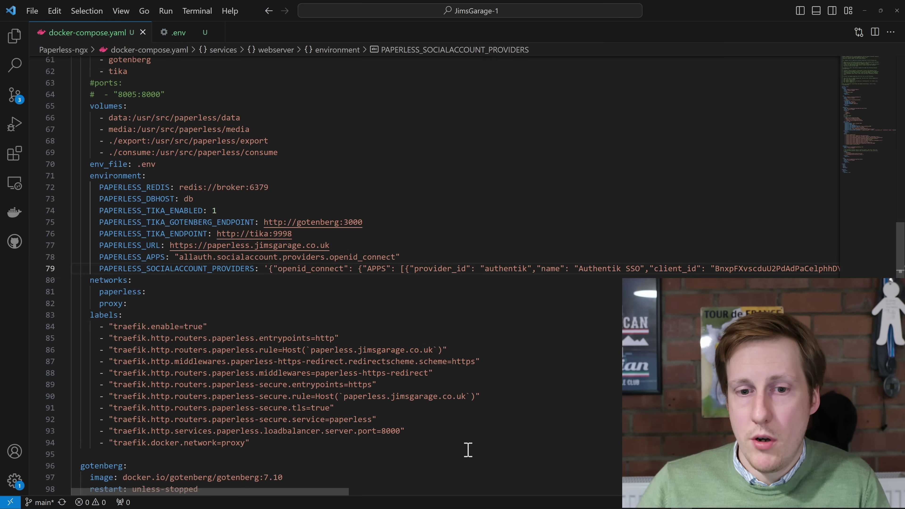
double_click(390, 431)
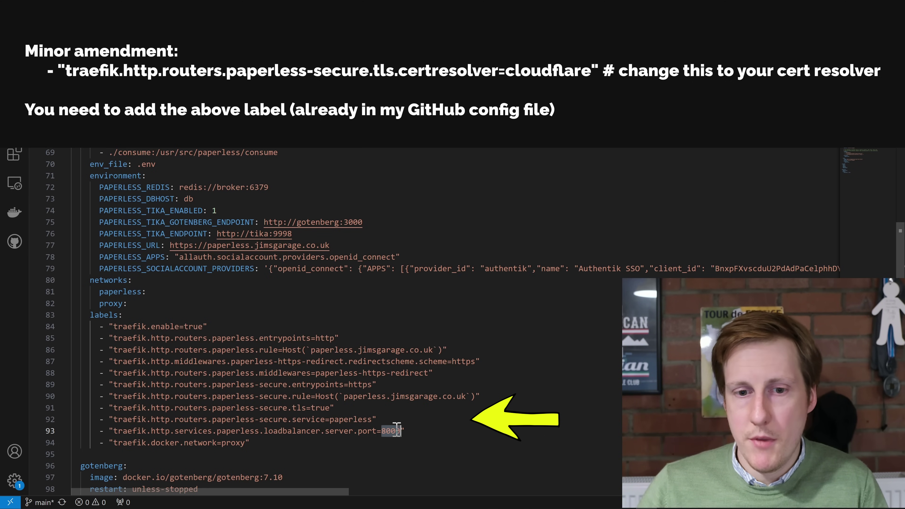
left_click(387, 396)
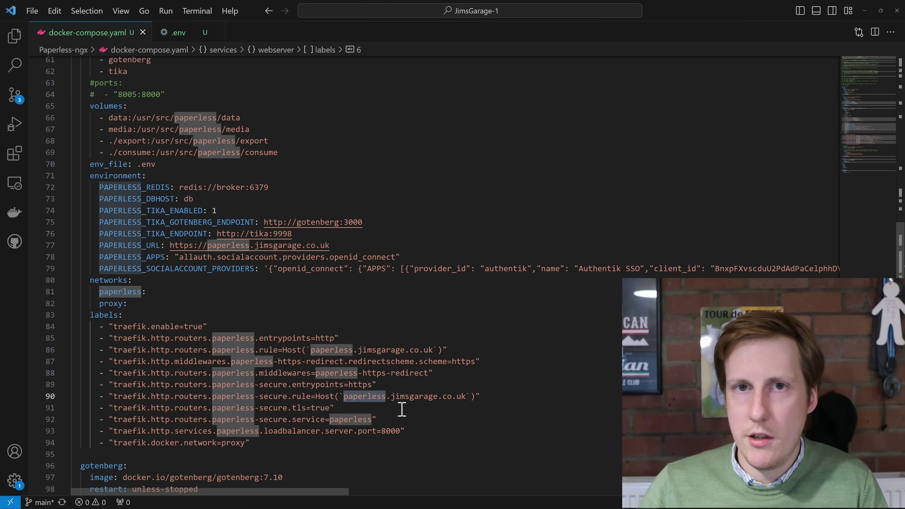
scroll(401, 409, "down", 7)
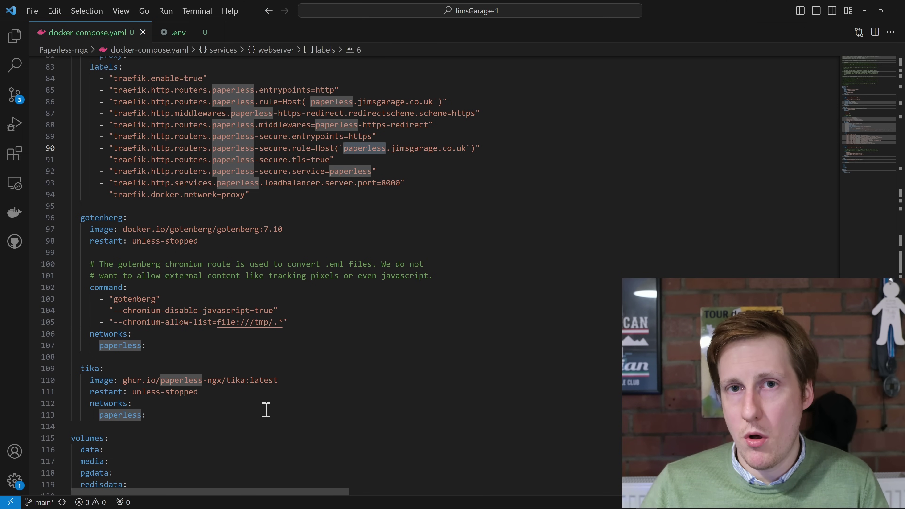
Reach the end of the compose file and bring up the remote window connection options
scroll(236, 402, "down", 3)
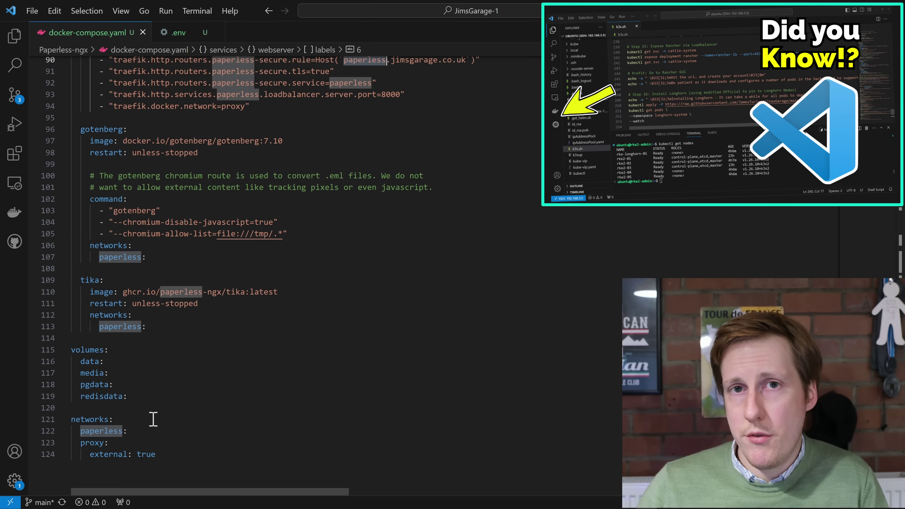
left_click(10, 502)
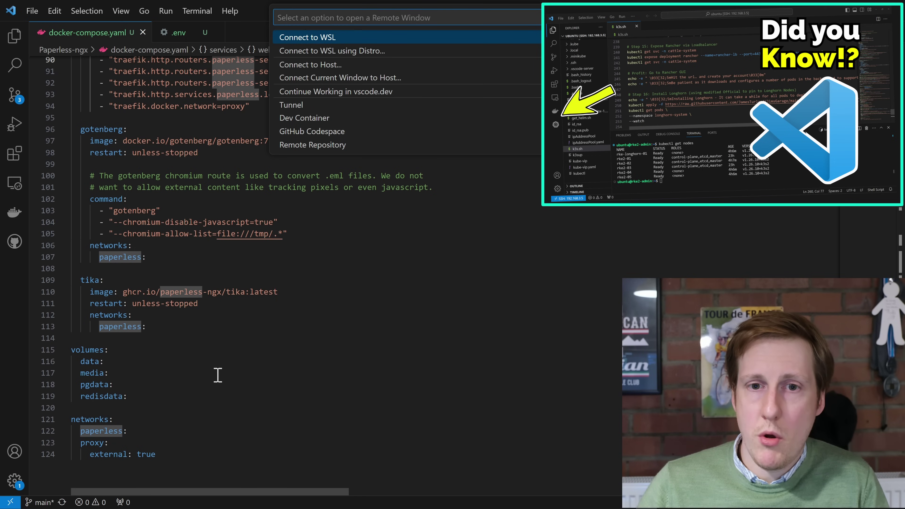
Connect over SSH to host 192.168.200.50 and open the remote /home/ubuntu folder
left_click(324, 66)
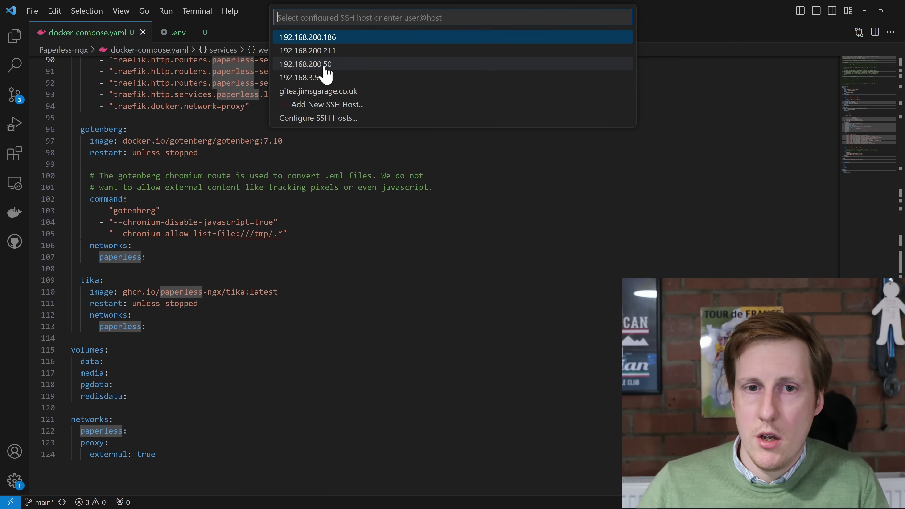
left_click(325, 65)
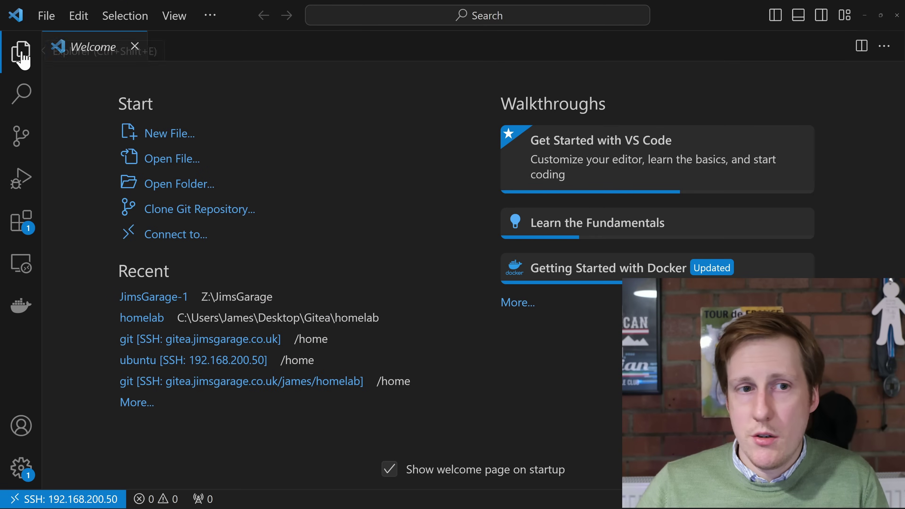
left_click(41, 53)
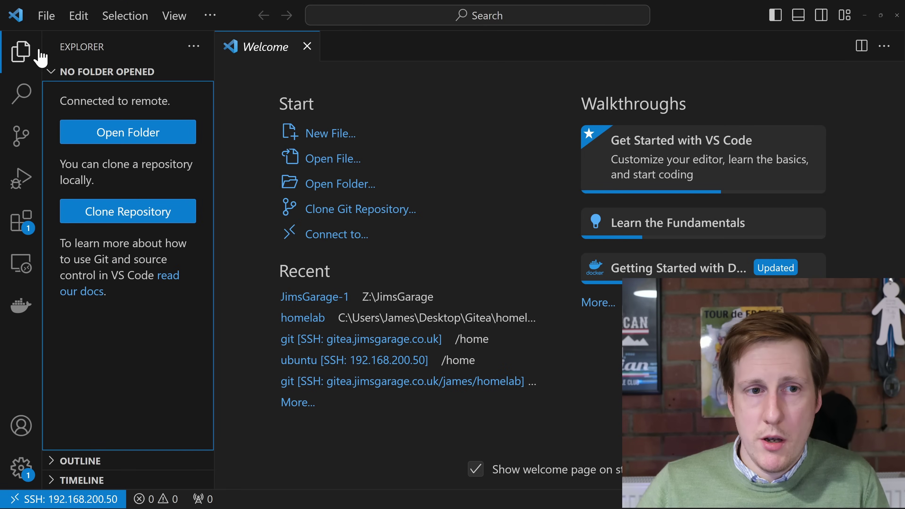
left_click(100, 132)
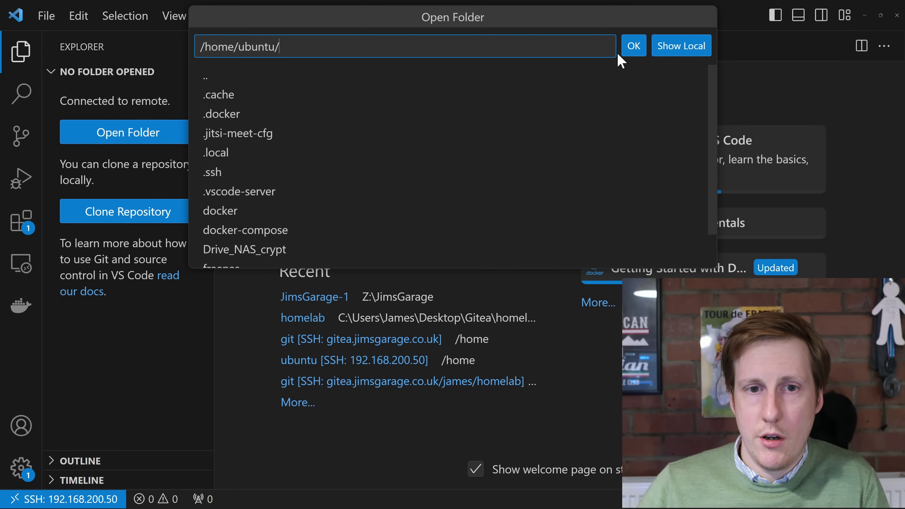
left_click(629, 52)
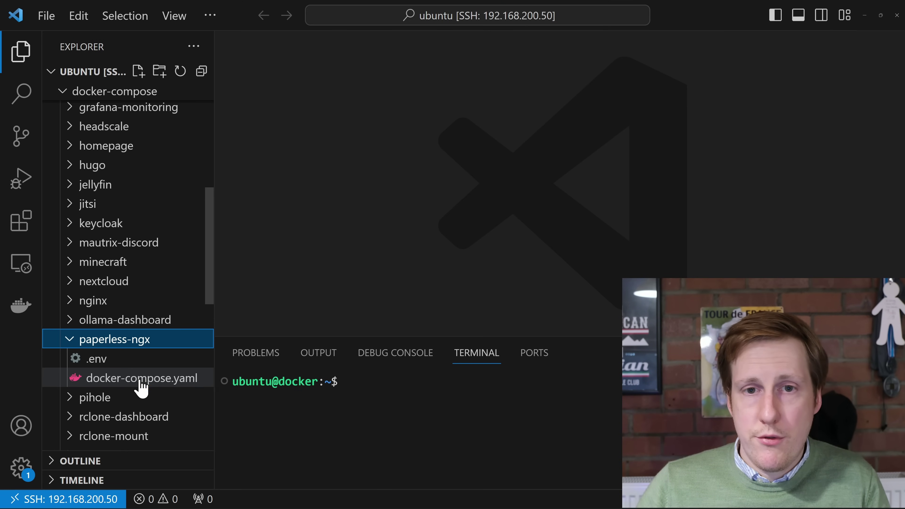
Open paperless-ngx's docker-compose.yaml and review its Postgres db service settings
left_click(141, 383)
scroll(370, 281, "down", 4)
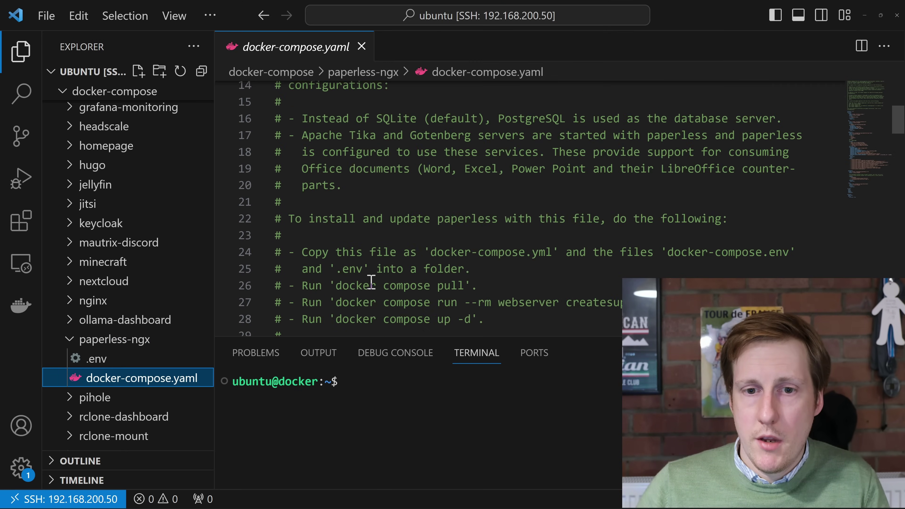
scroll(370, 282, "down", 9)
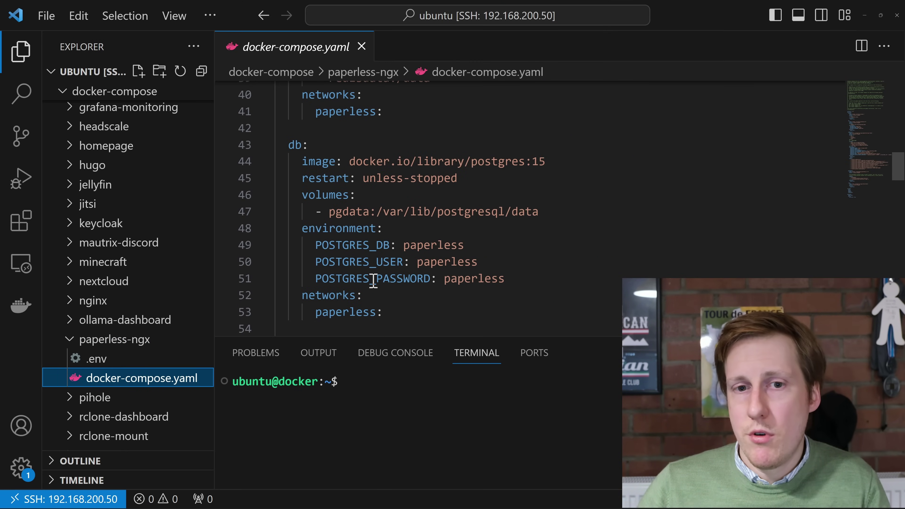
left_click(467, 370)
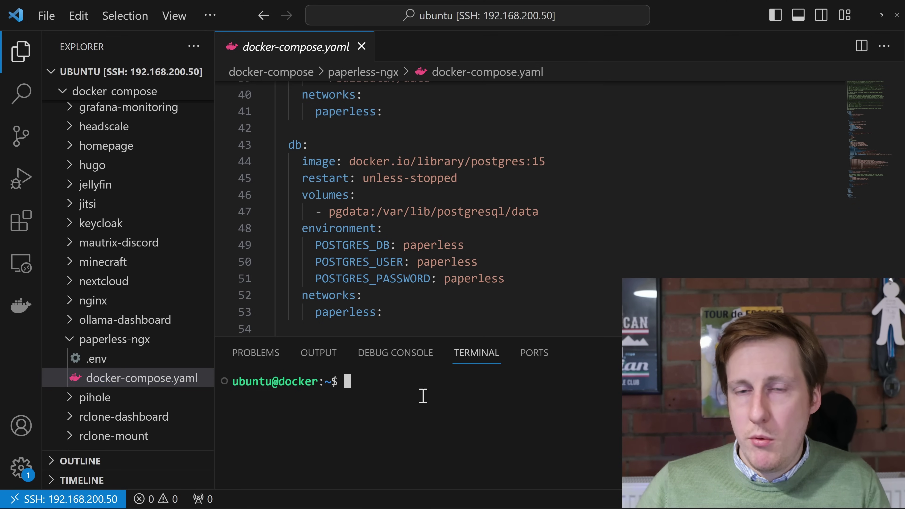
Change the terminal into ~/docker-compose/paperless-ngx using Tab completion, then begin a sudo docker command
type("cd docker")
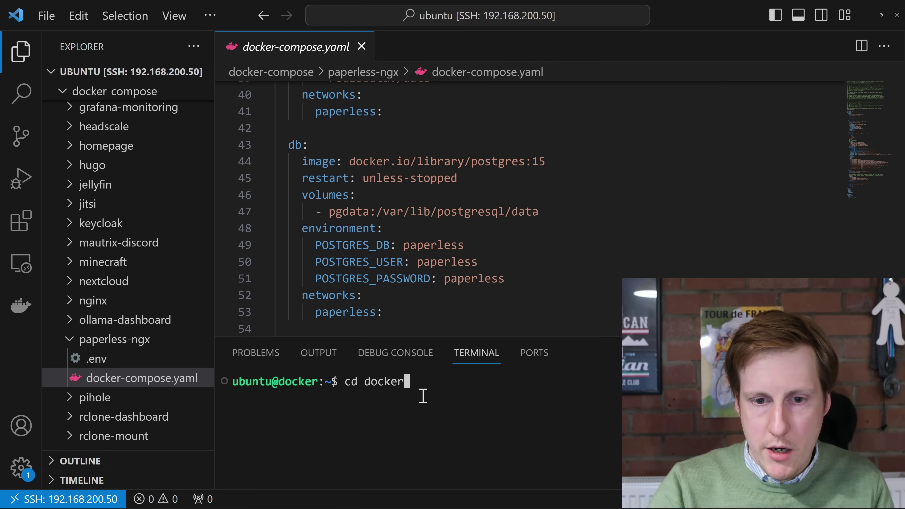
key("Tab")
type("pap")
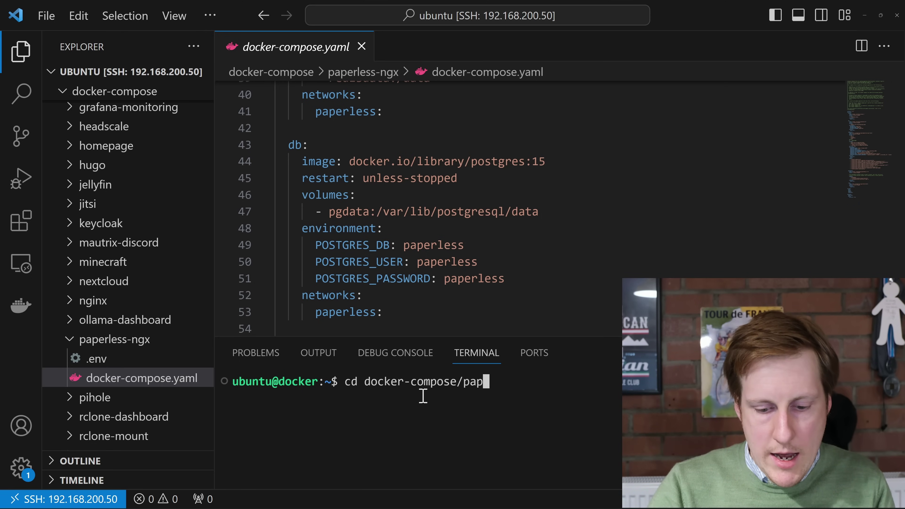
key("Tab")
key("Return")
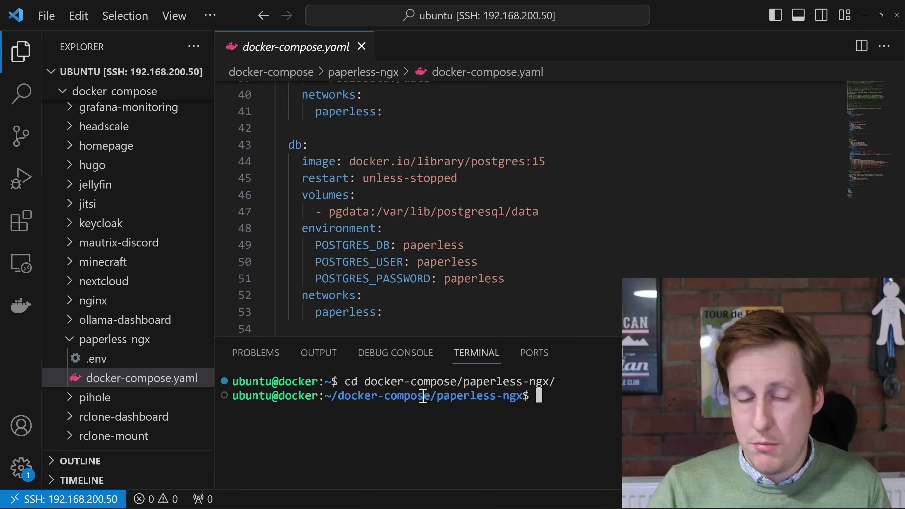
type("sudo dock")
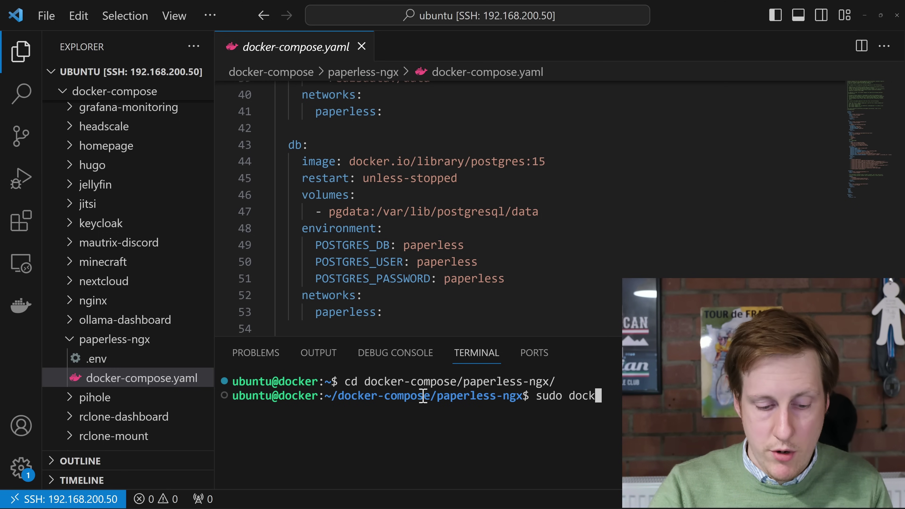
type("er")
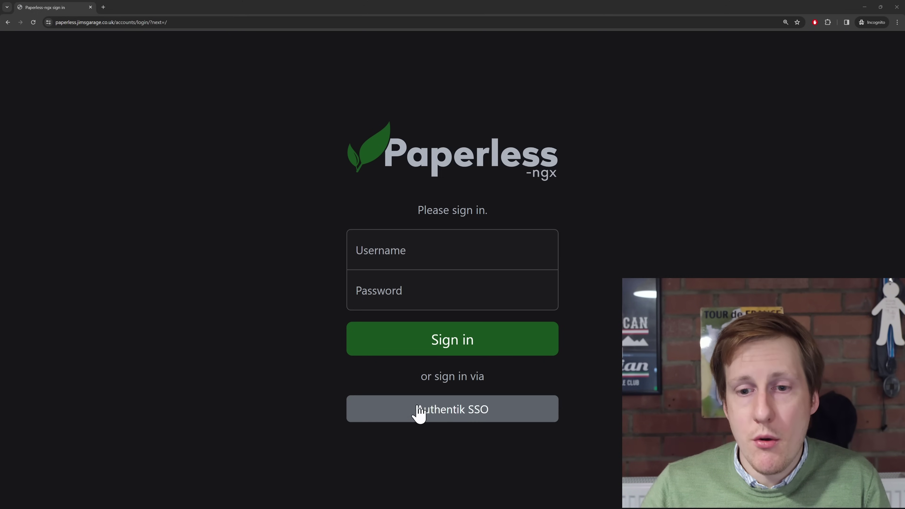
Log in via Authentik SSO with the default admin's password to reach the sign-up form
left_click(461, 414)
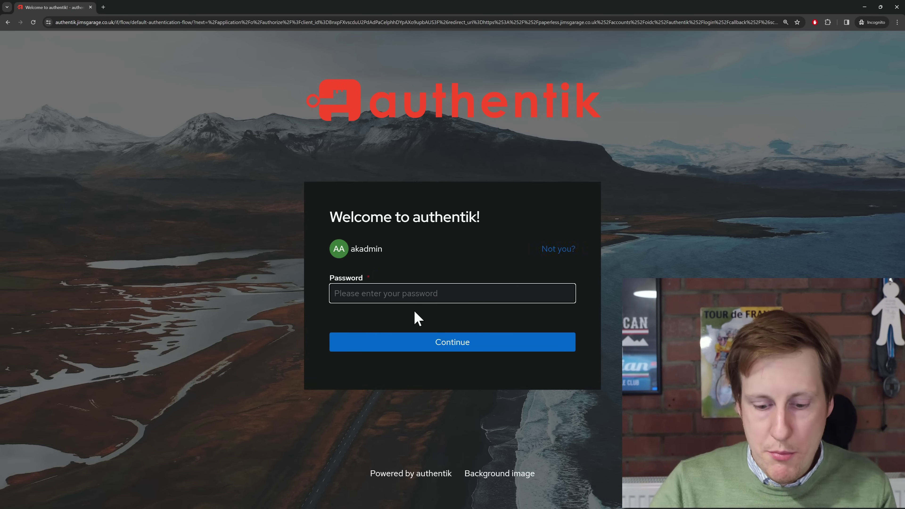
type("********")
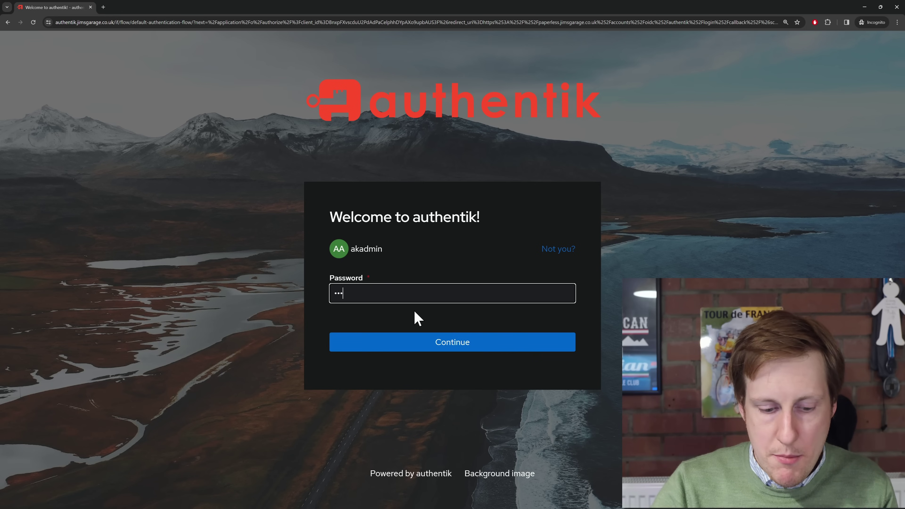
key("Return")
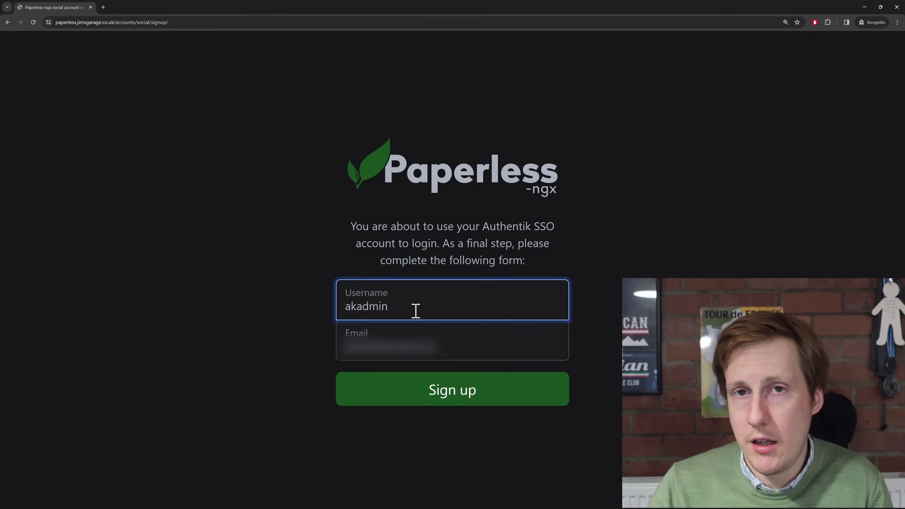
Create the Paperless account from the SSO sign-up, then log out via the user menu
left_click(507, 394)
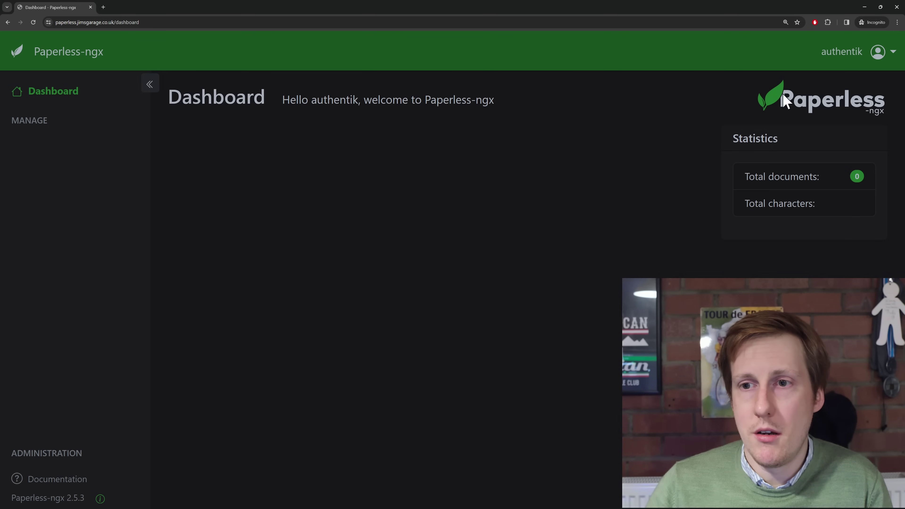
left_click(844, 57)
left_click(830, 110)
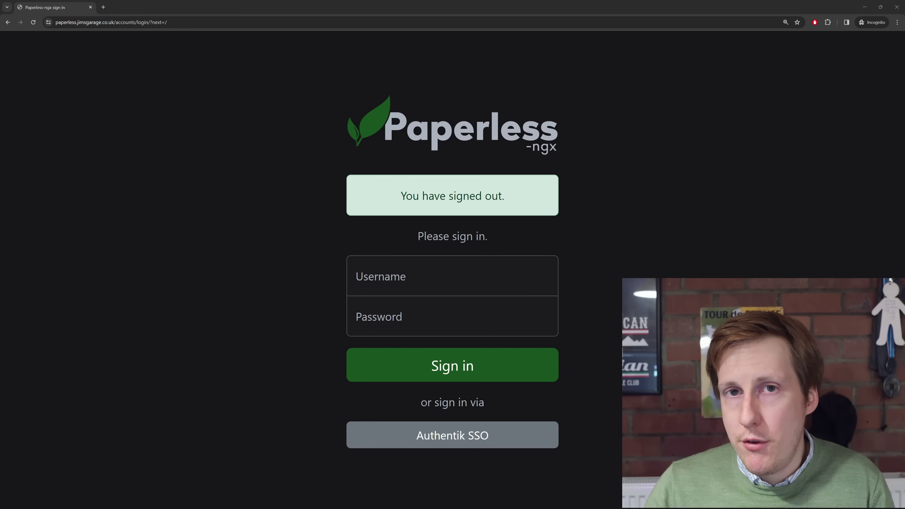
Sign in with the local 'paperless' admin username and its password
left_click(414, 273)
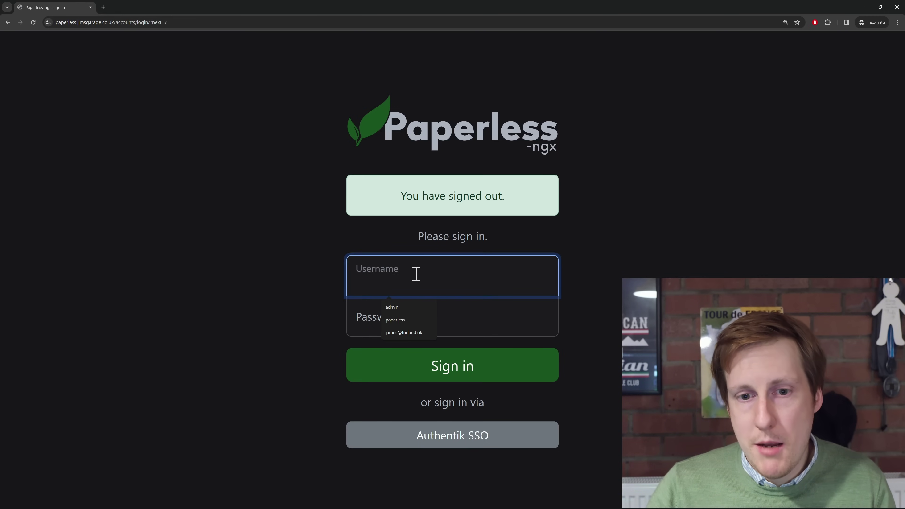
type("paperless")
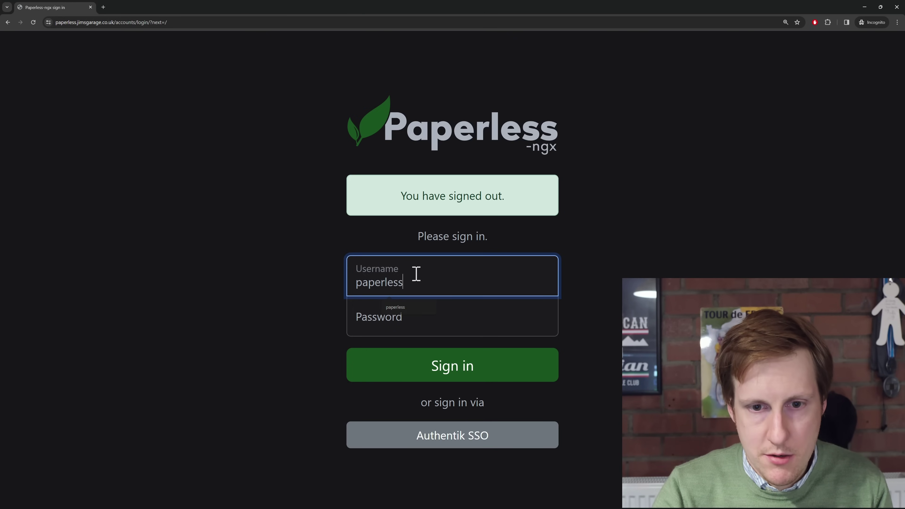
key("Tab")
type("•••••••••")
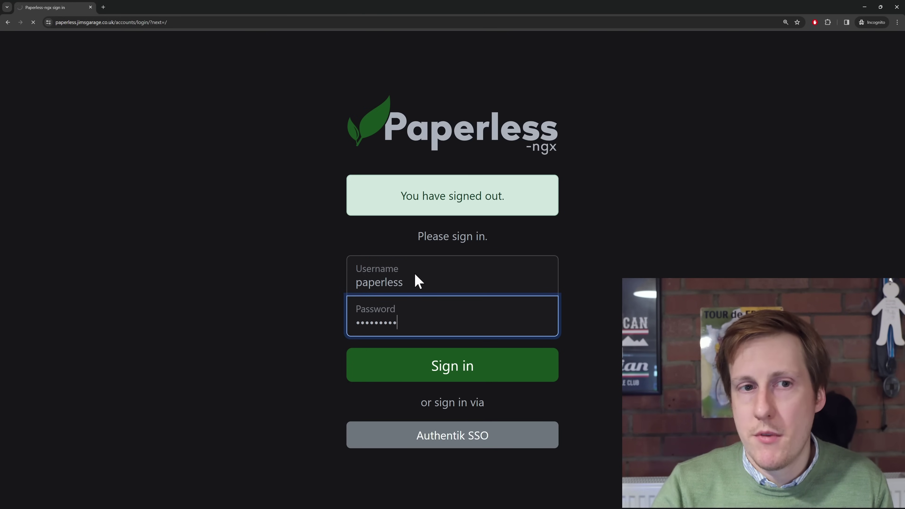
key("Return")
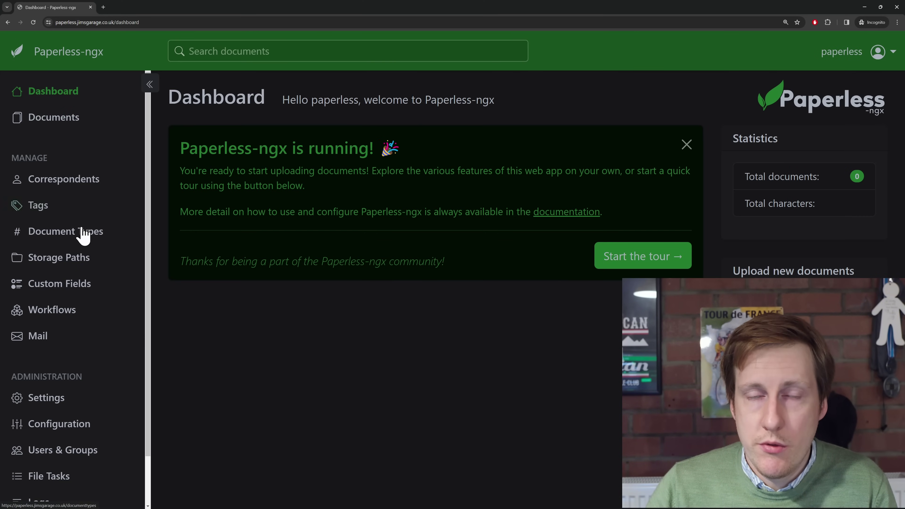
scroll(81, 458, "down", 2)
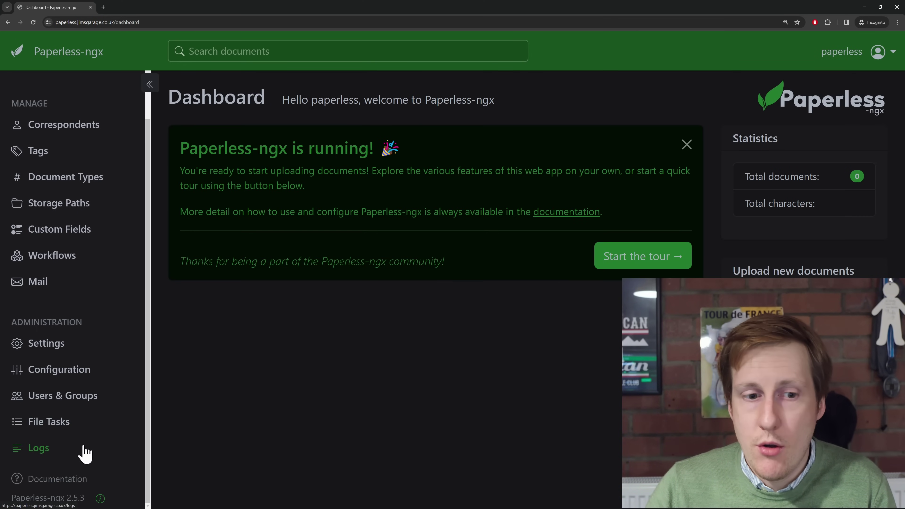
Make the authentik default admin a superuser in Users & Groups and save
left_click(74, 405)
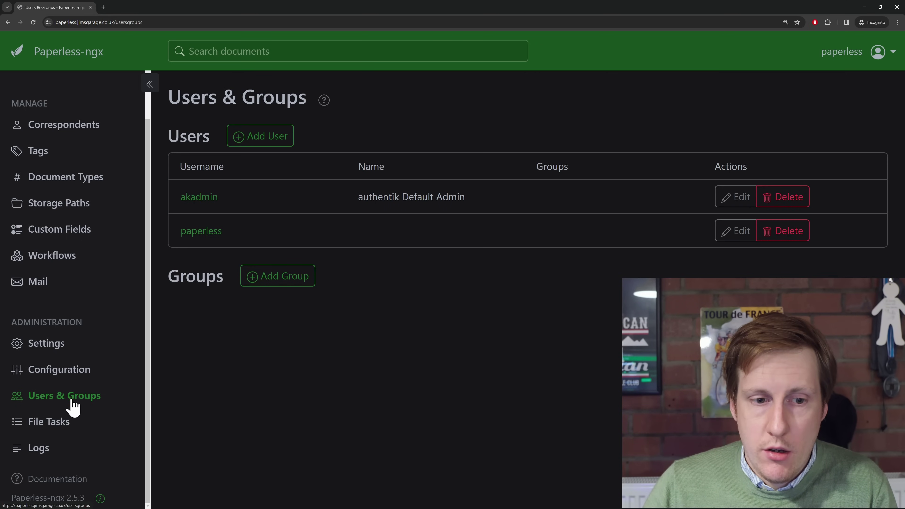
left_click(730, 203)
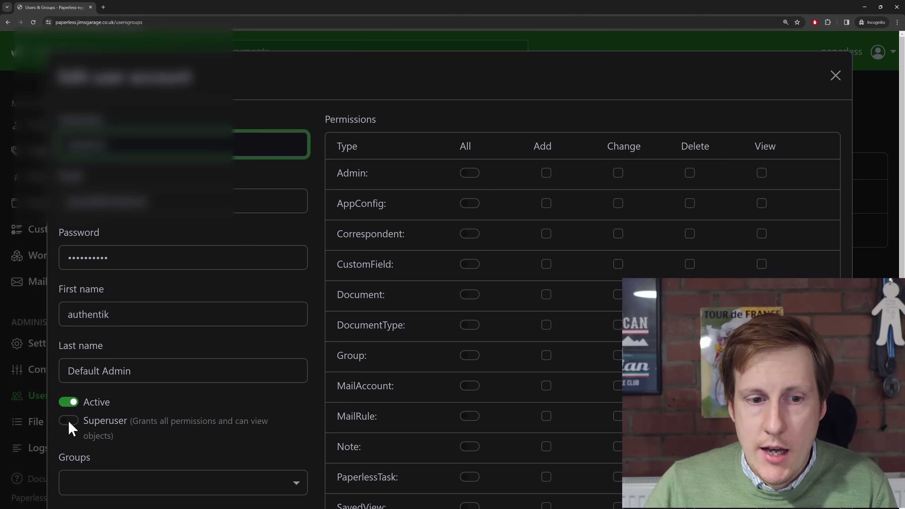
left_click(70, 422)
scroll(228, 408, "down", 5)
scroll(228, 408, "down", 3)
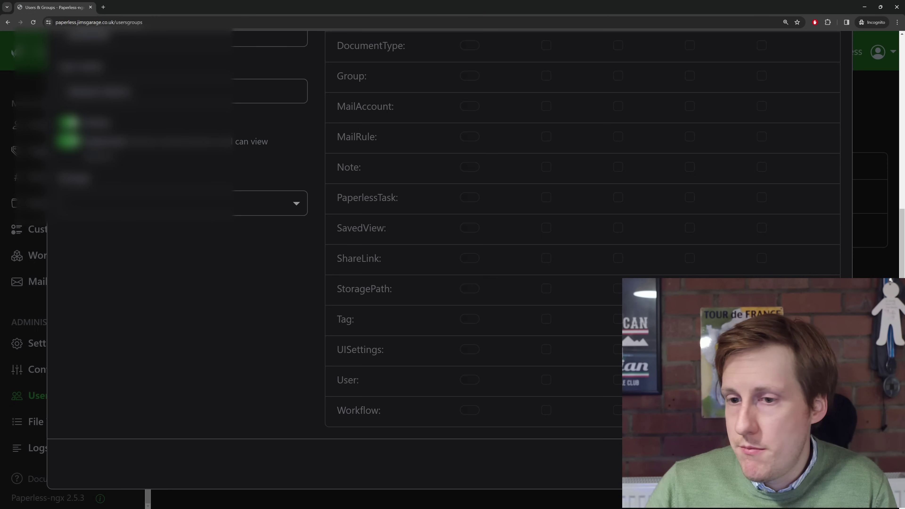
left_click(826, 463)
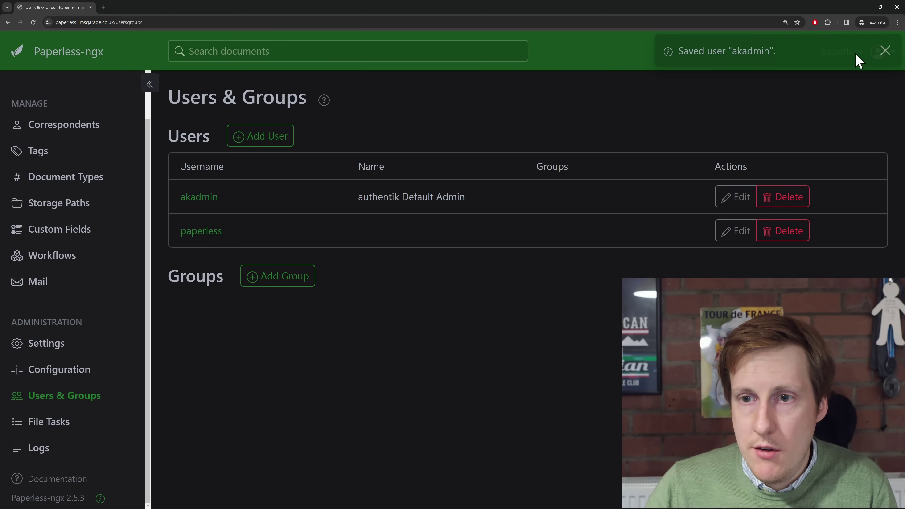
Log out of the local admin account and begin signing in through Authentik SSO
left_click(885, 50)
left_click(887, 57)
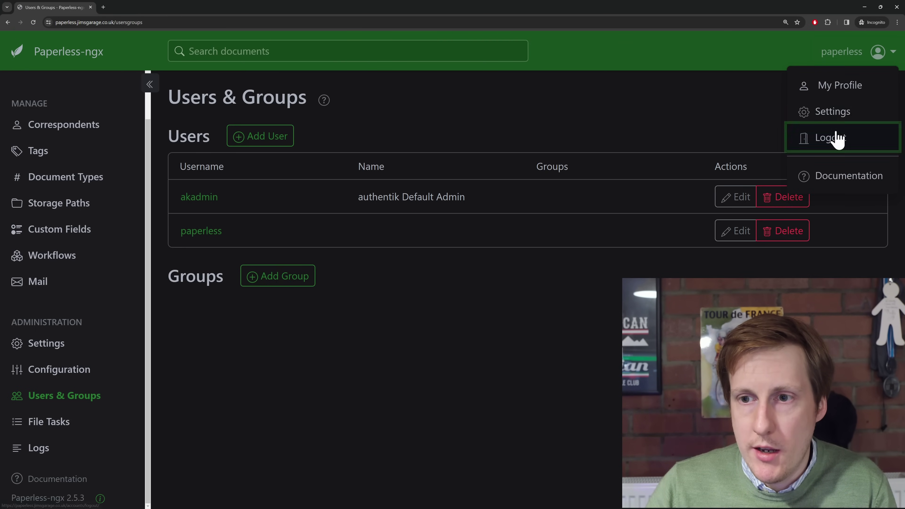
left_click(831, 138)
left_click(478, 435)
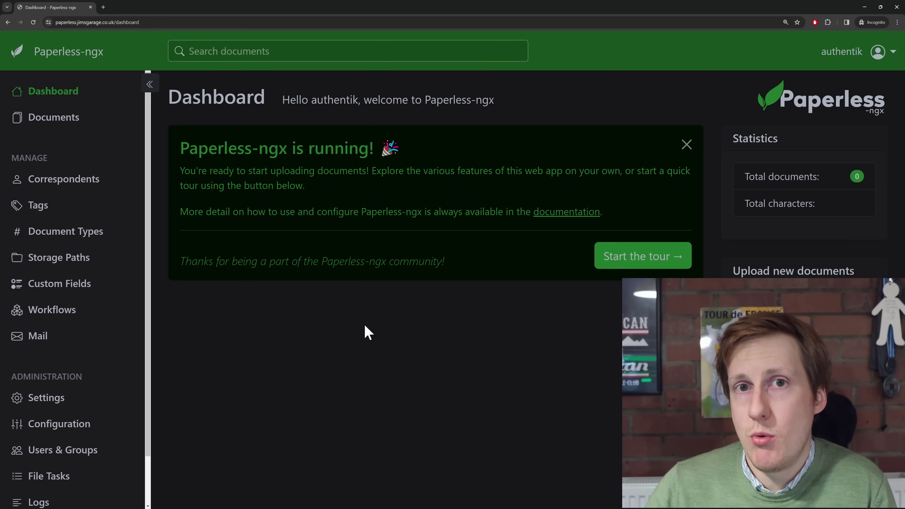
Switch to the Downloads folder window holding the PDFs to upload
key("alt+Tab")
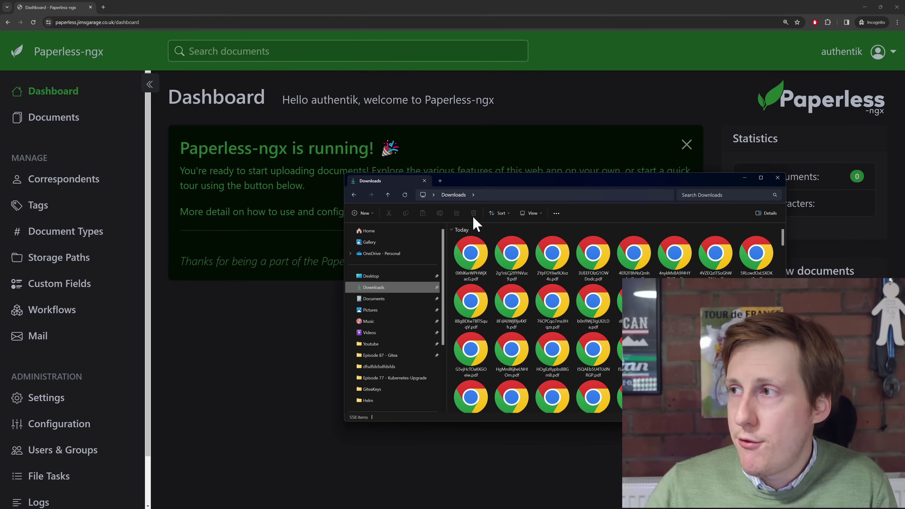
Drag the first two PDF files into Paperless-ngx and open the uploaded documents list
left_click_drag(448, 237, 512, 273)
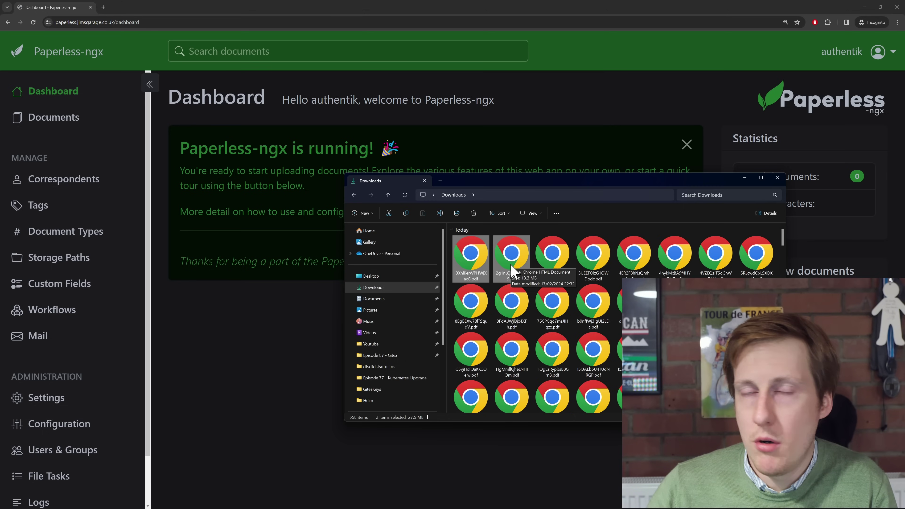
left_click_drag(513, 265, 216, 352)
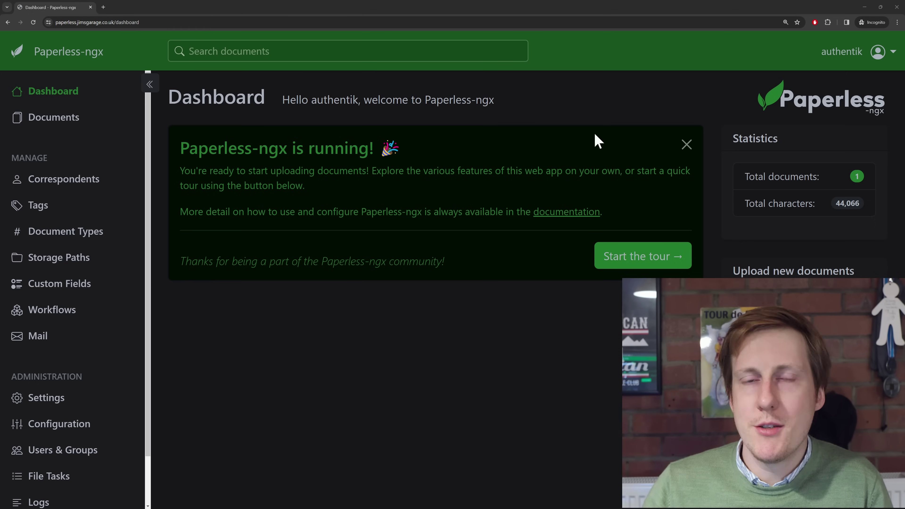
left_click(73, 129)
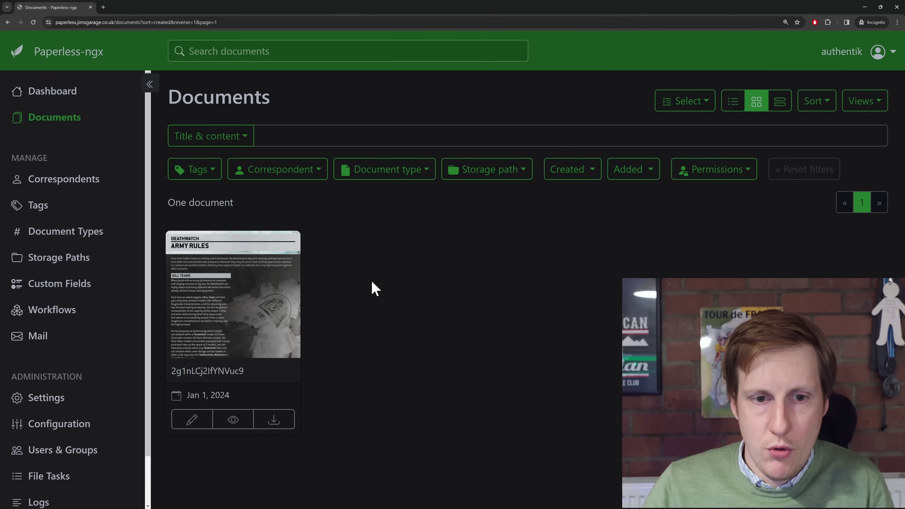
Open the Deathwatch document's PDF preview and zoom in on its pages
left_click_drag(172, 371, 246, 376)
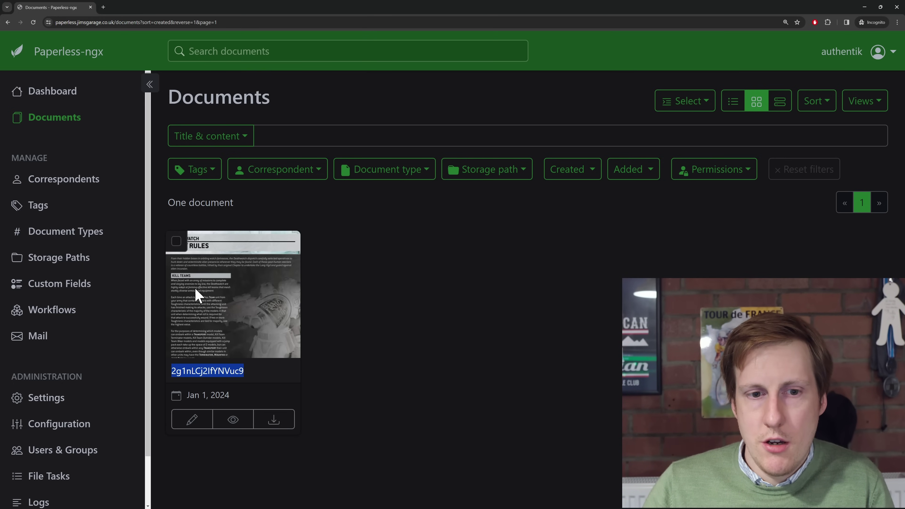
left_click(230, 420)
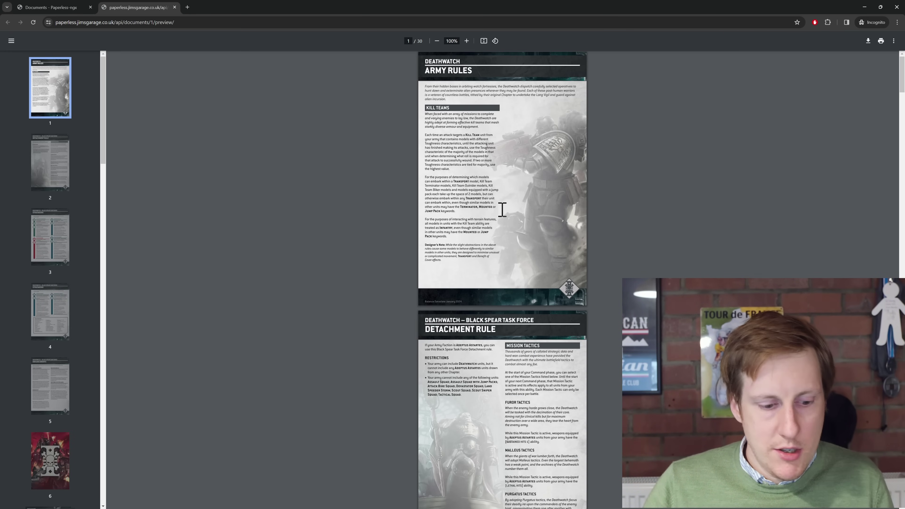
scroll(501, 210, "up", 5)
scroll(501, 221, "up", 1)
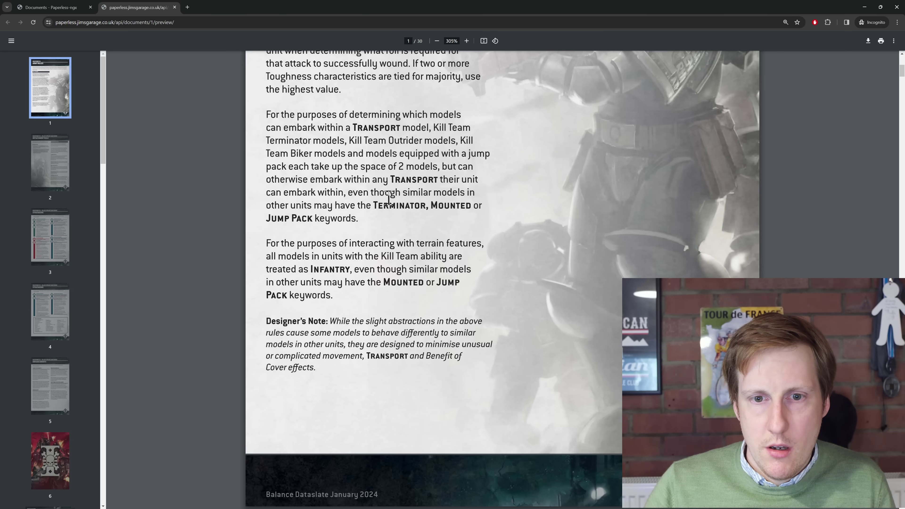
Copy the word 'Terminator' from the PDF text and close the preview tab
left_click_drag(375, 205, 427, 206)
key("ctrl+c")
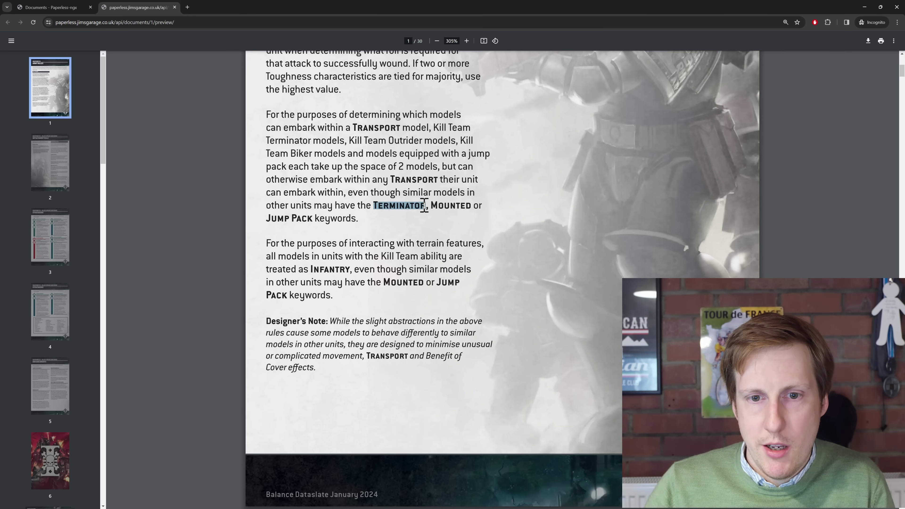
right_click(421, 207)
left_click(440, 214)
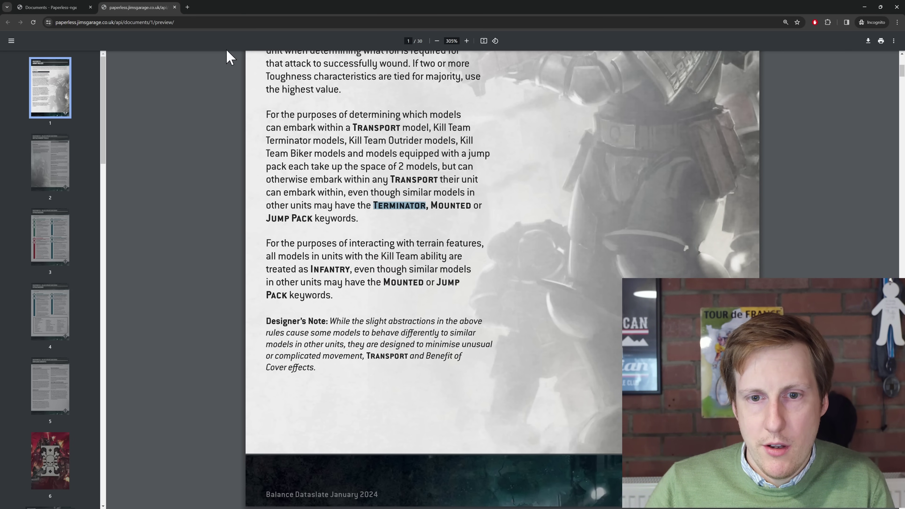
left_click(175, 7)
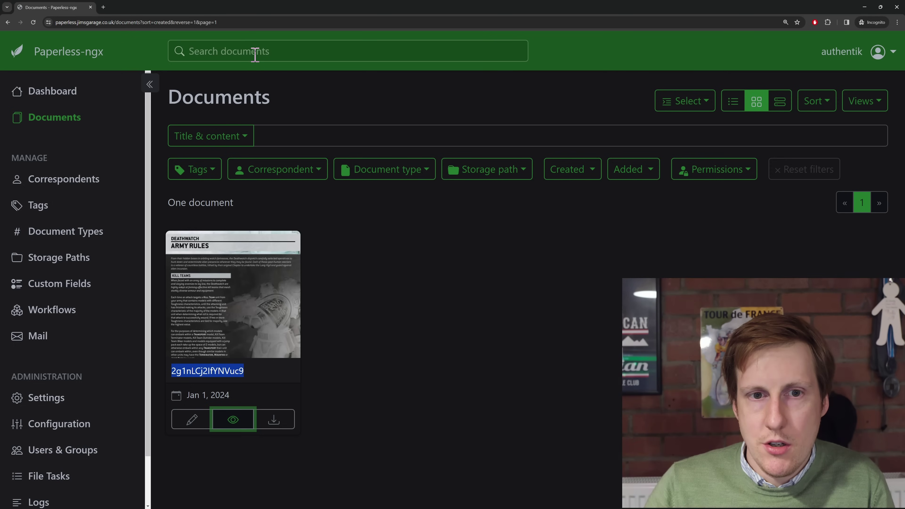
left_click(254, 54)
Paste 'Terminator' into the global search and run the 'terminator' suggestion
right_click(263, 53)
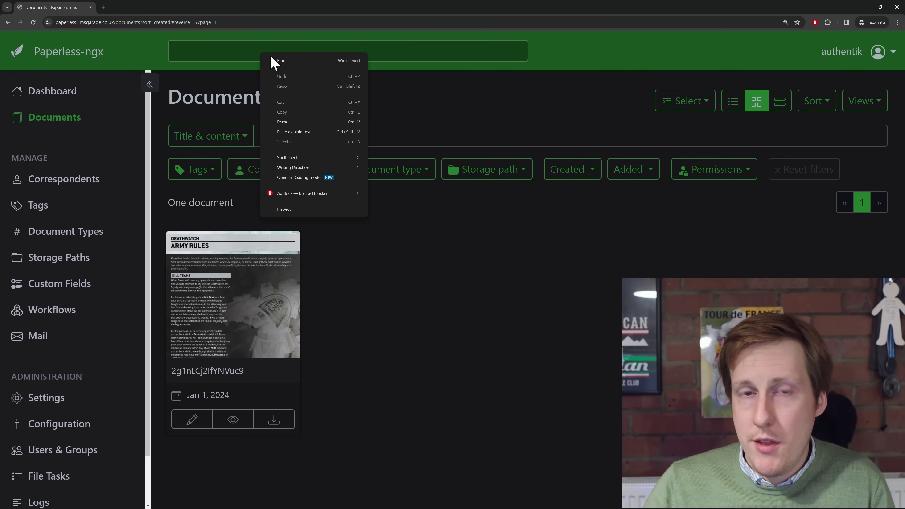
left_click(307, 135)
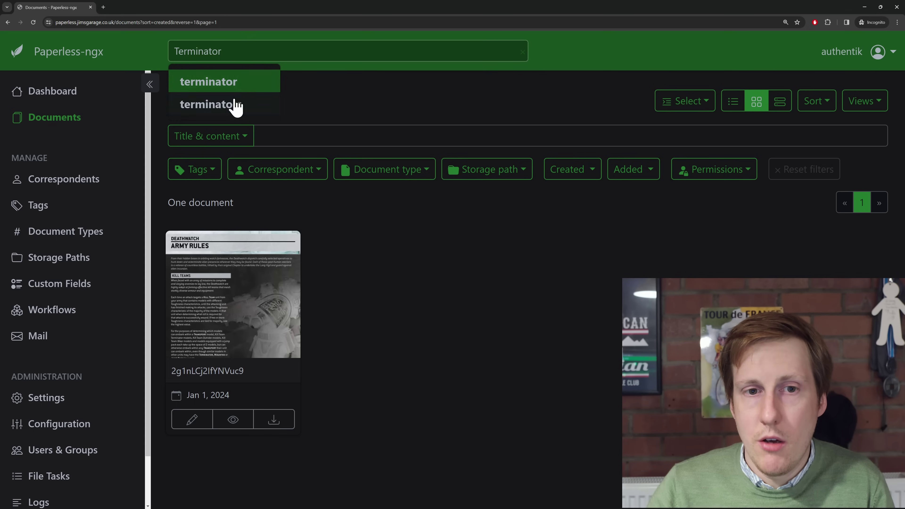
left_click(240, 86)
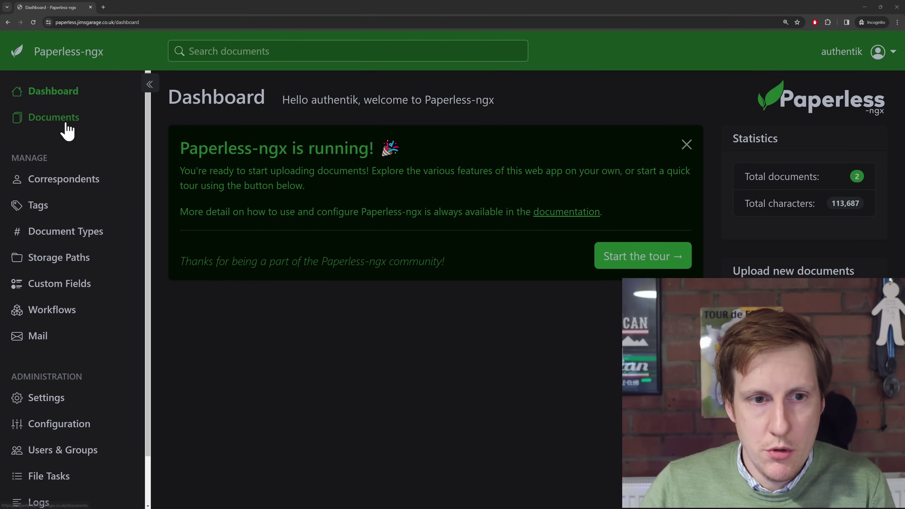
Filter Documents by the title-and-content text 'Terminator', leaving only the Deathwatch document
left_click(45, 120)
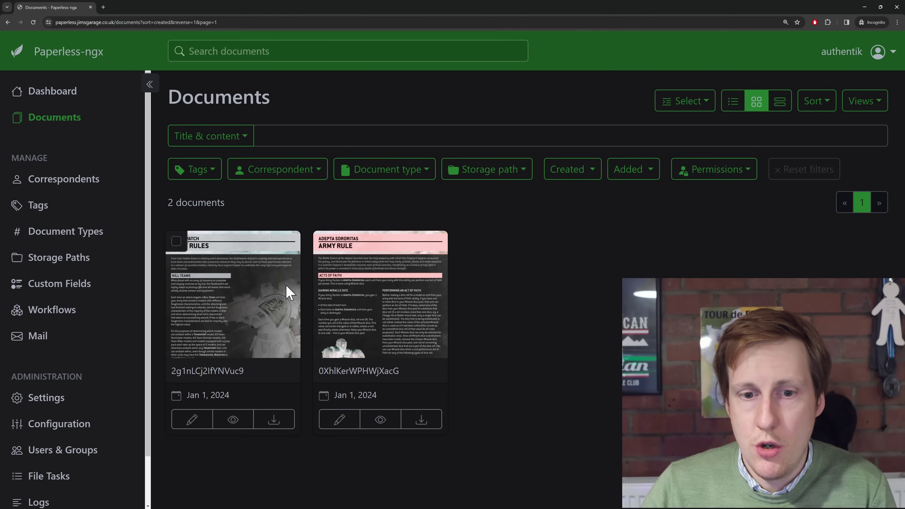
left_click(297, 135)
right_click(297, 136)
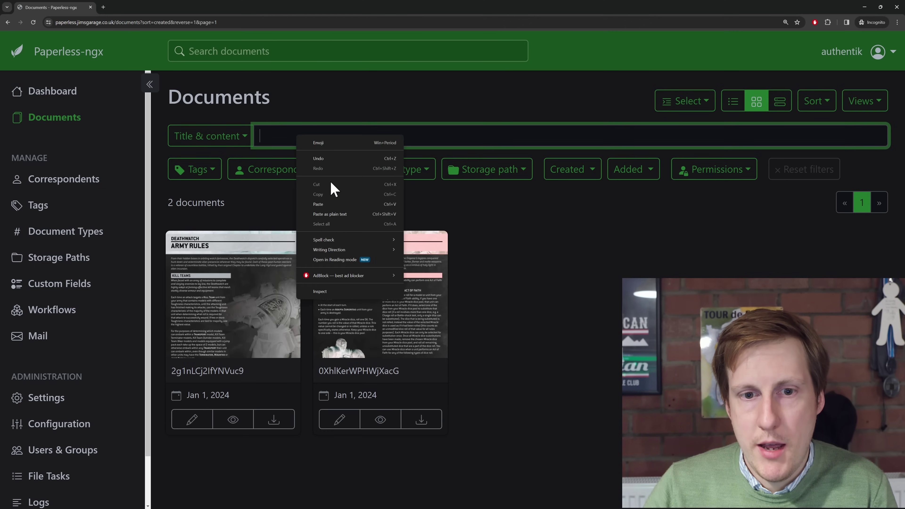
left_click(330, 205)
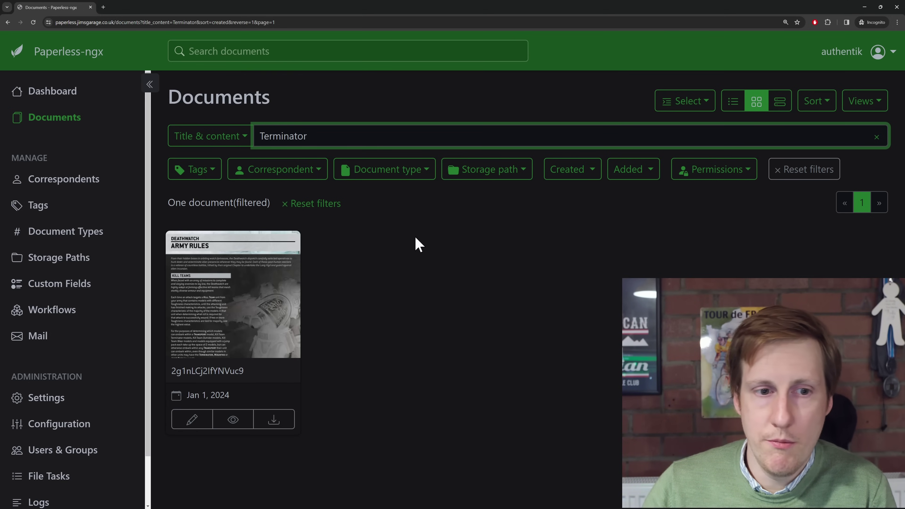
left_click(57, 207)
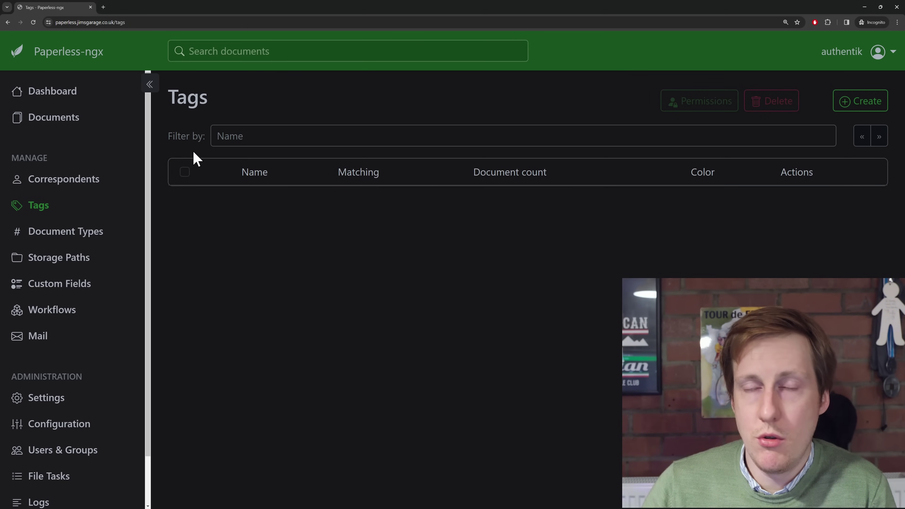
Create a new tag 'test' on the Deathwatch document and save the document
left_click(47, 119)
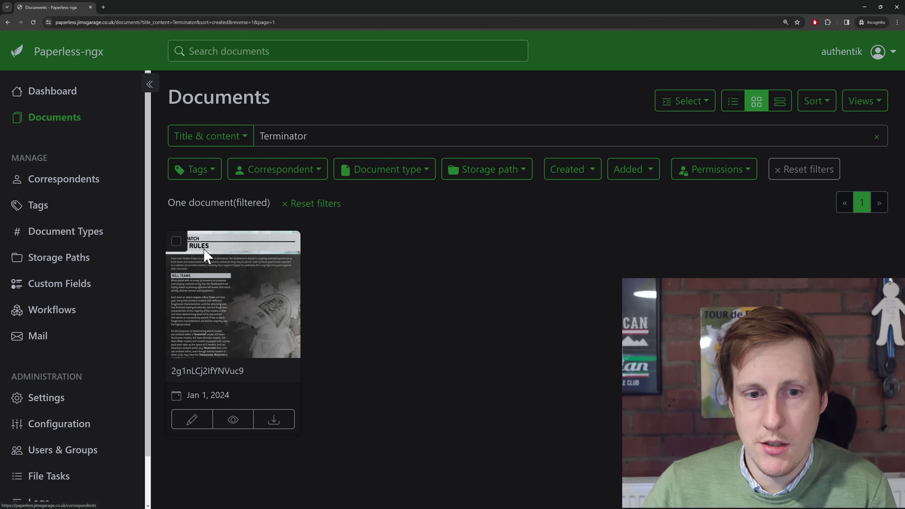
left_click(194, 421)
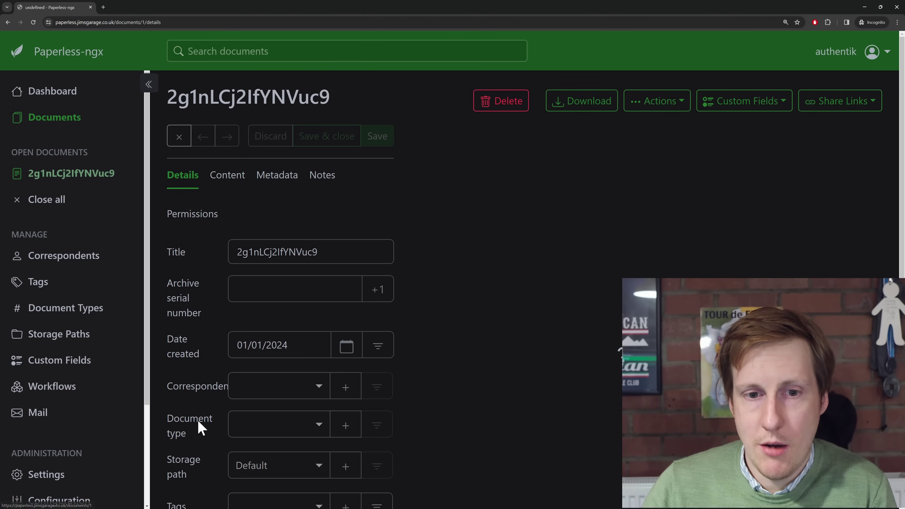
scroll(391, 392, "down", 2)
left_click(345, 424)
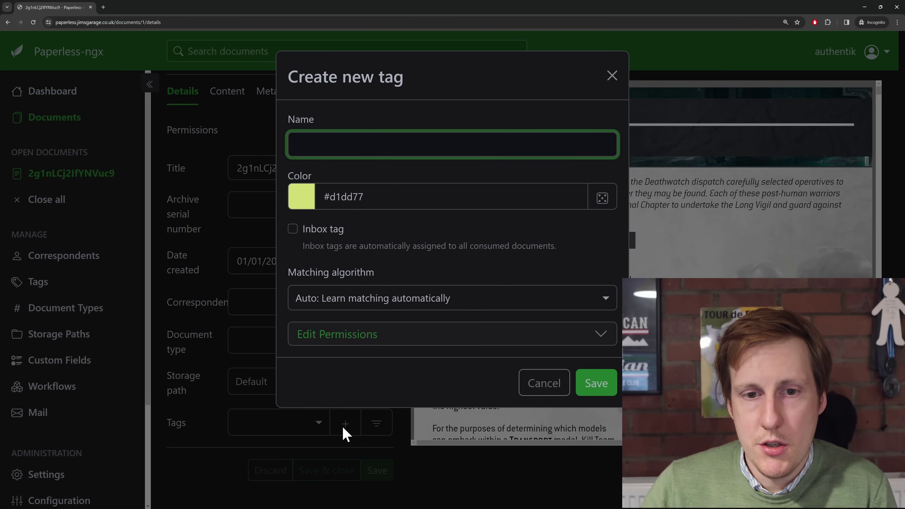
type("test")
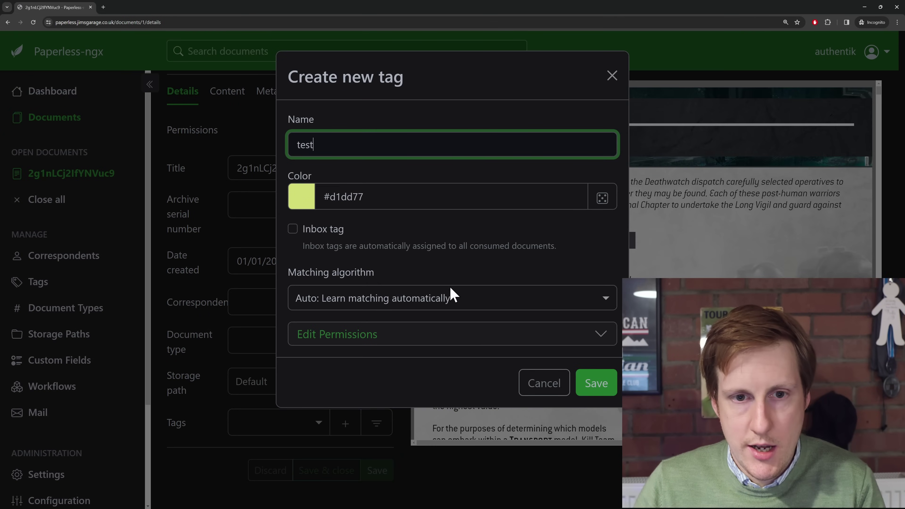
left_click(600, 384)
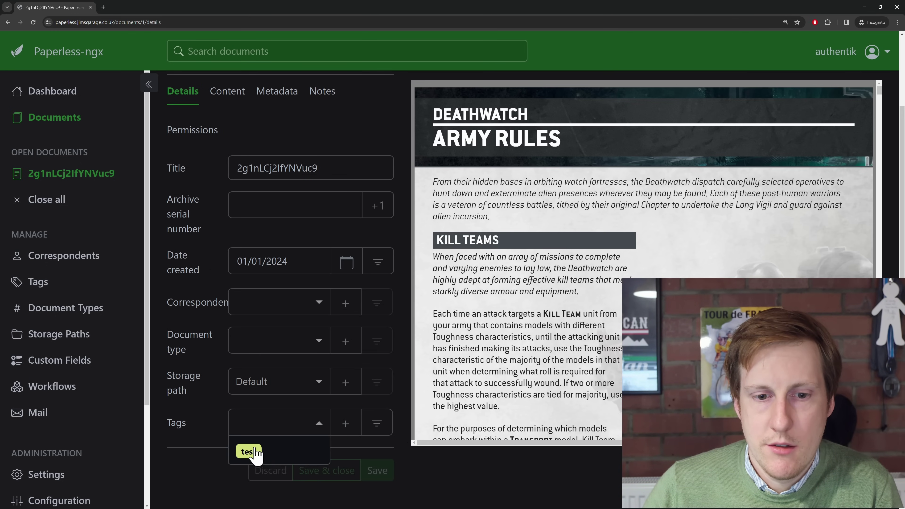
left_click(376, 474)
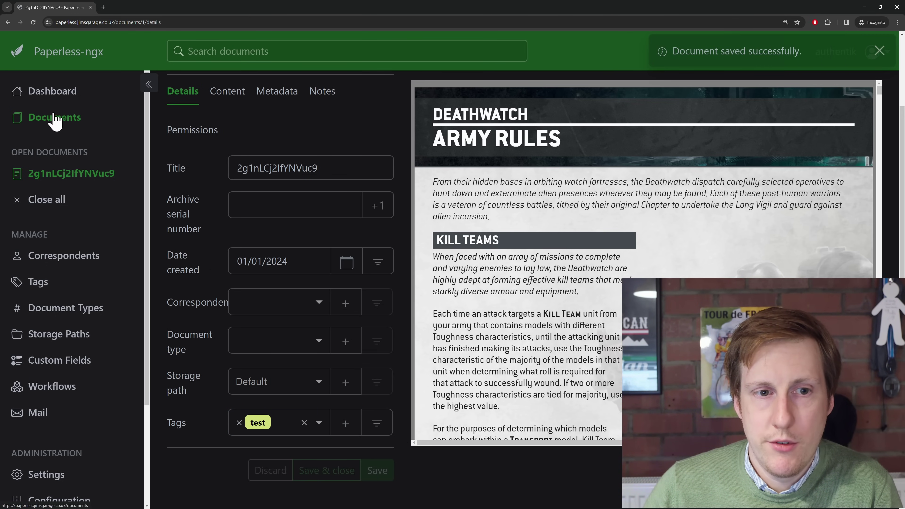
left_click(55, 121)
Filter by the 'test' tag, then clear the Terminator text and reset all filters
left_click(210, 174)
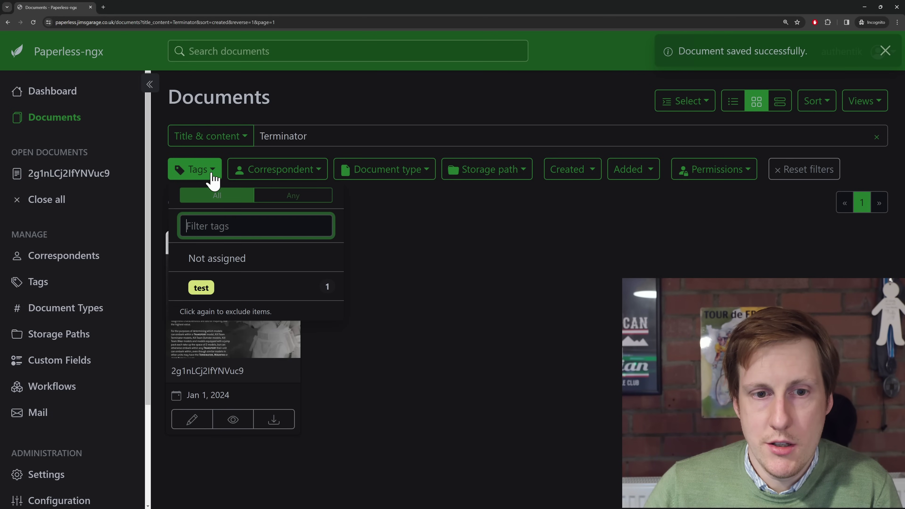
left_click(214, 287)
left_click(431, 313)
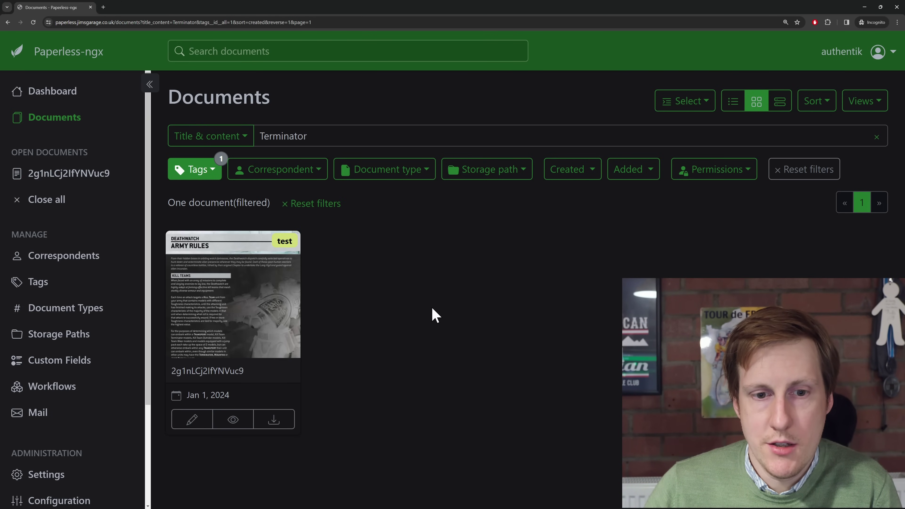
left_click(876, 137)
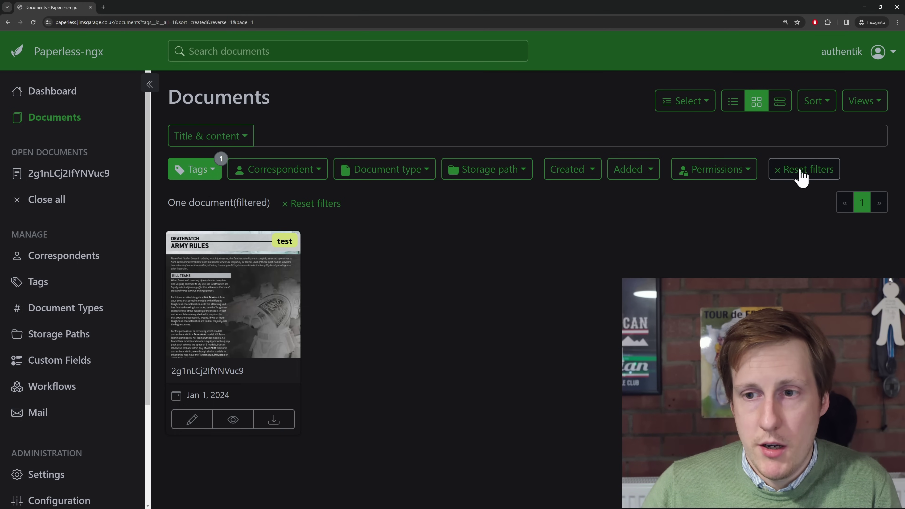
left_click(791, 178)
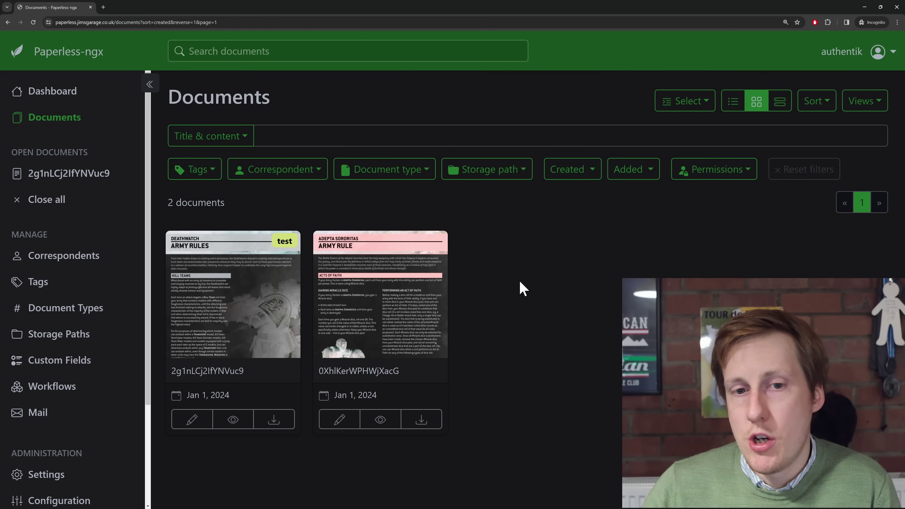